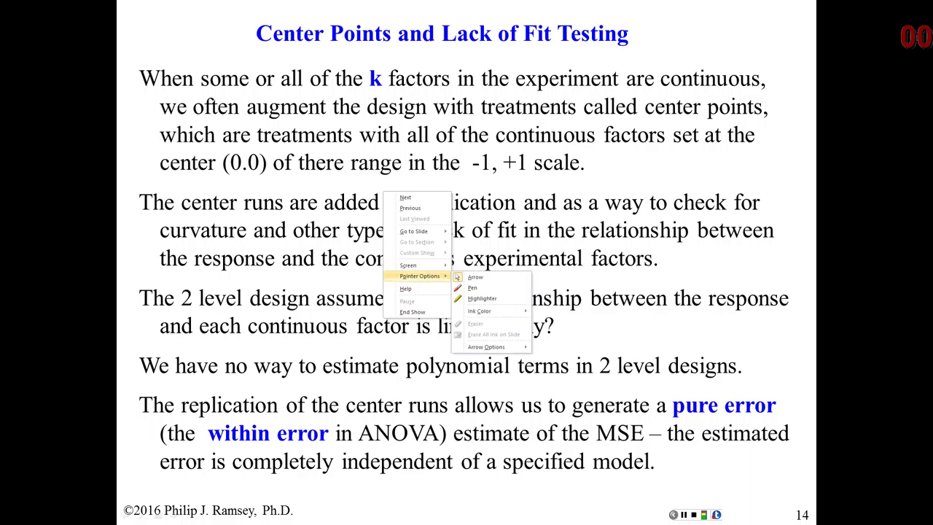
Switch the slide show pointer to the pen.
{"action": "left_click", "coordinate": [472, 288]}
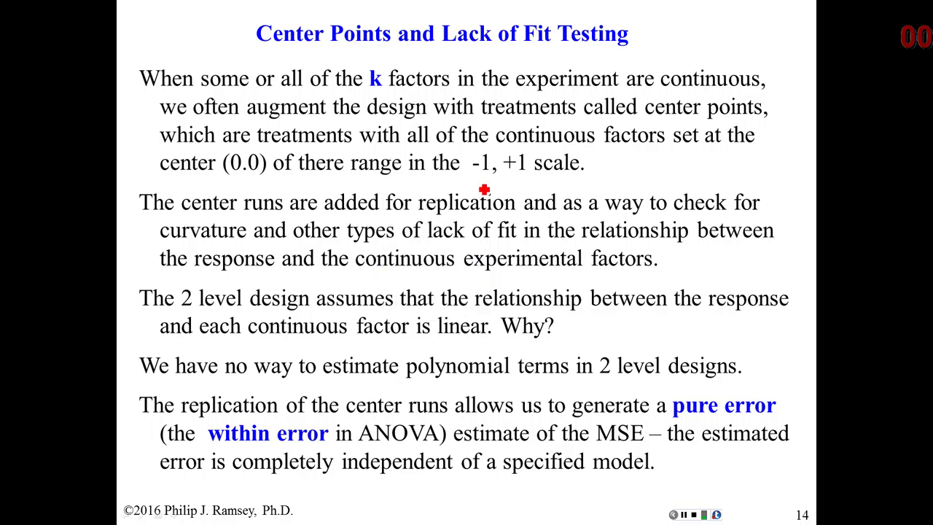
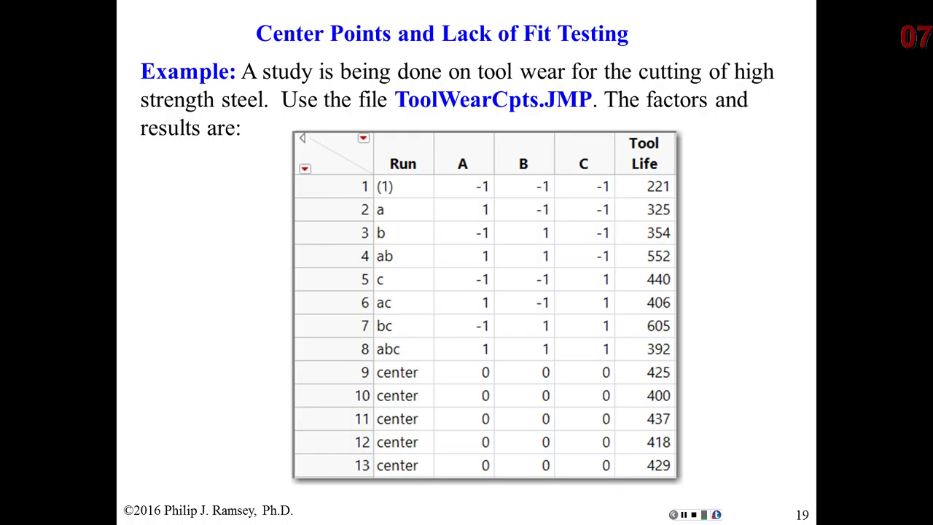
Bring the ToolWearCpts data table in JMP Pro over the slide and enlarge its window.
{"action": "left_click_drag", "start_coordinate": [0, 92], "coordinate": [370, 26]}
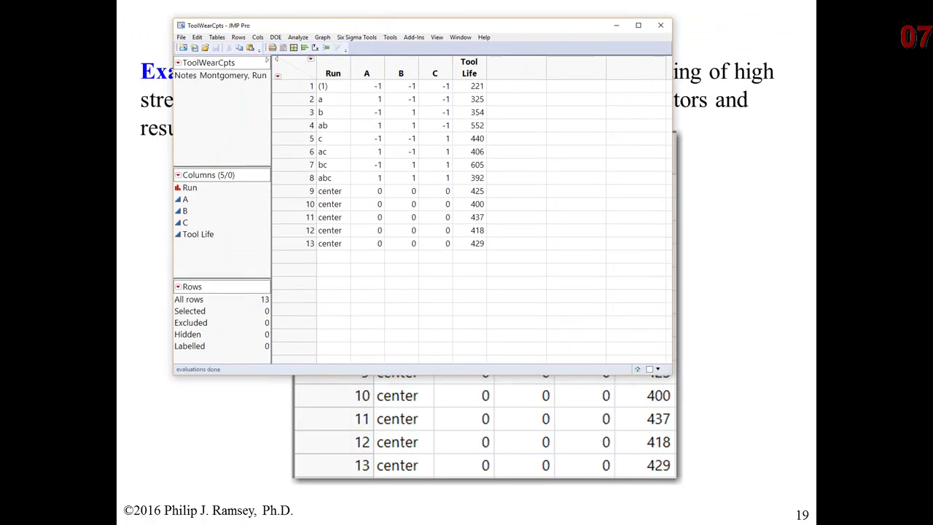
{"action": "left_click_drag", "start_coordinate": [671, 374], "coordinate": [733, 460]}
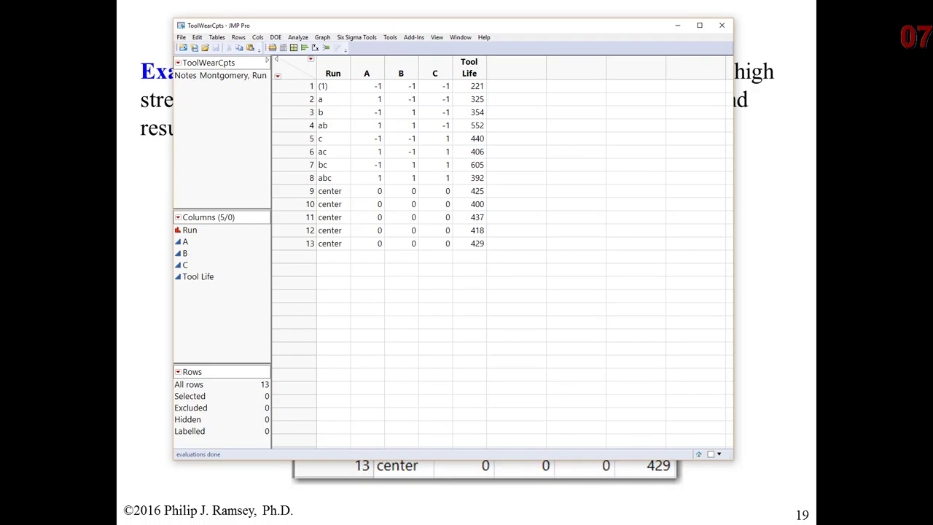
Review the factor columns A, B and C, the Tool Life column and the center rows 9 to 13 in the data table.
{"action": "left_click", "coordinate": [366, 73]}
{"action": "left_click", "coordinate": [434, 73], "text": "shift"}
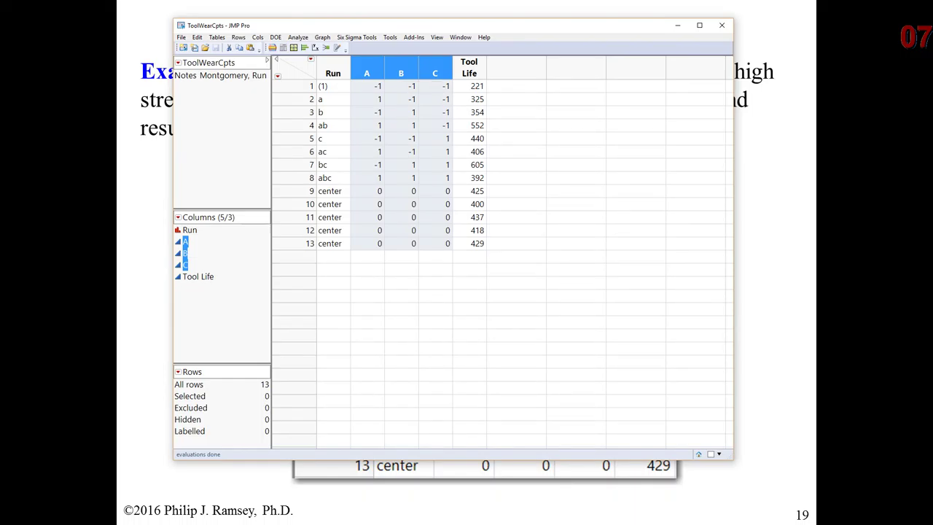
{"action": "left_click", "coordinate": [468, 67]}
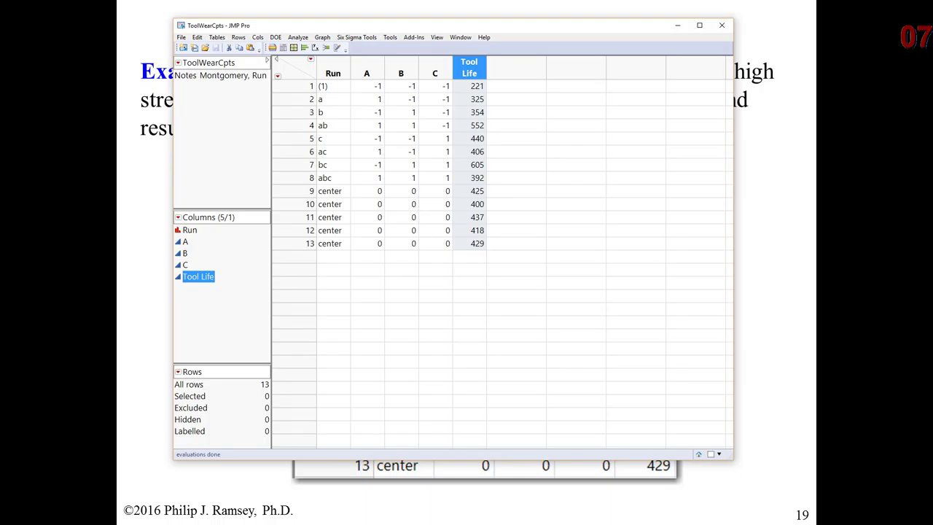
{"action": "left_click_drag", "start_coordinate": [293, 191], "coordinate": [294, 244]}
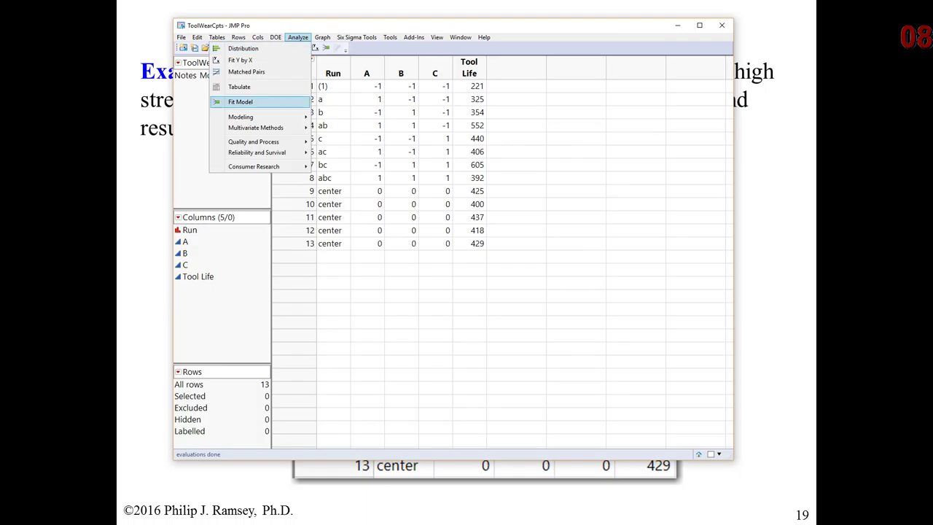
Fit a standard least squares model for Tool Life with the full factorial effects of A, B and C.
{"action": "left_click", "coordinate": [258, 102]}
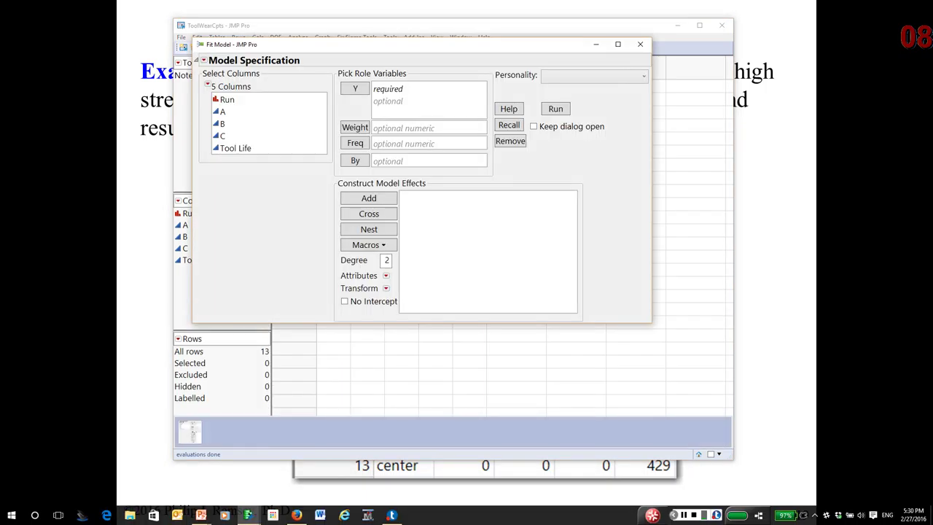
{"action": "left_click", "coordinate": [236, 148]}
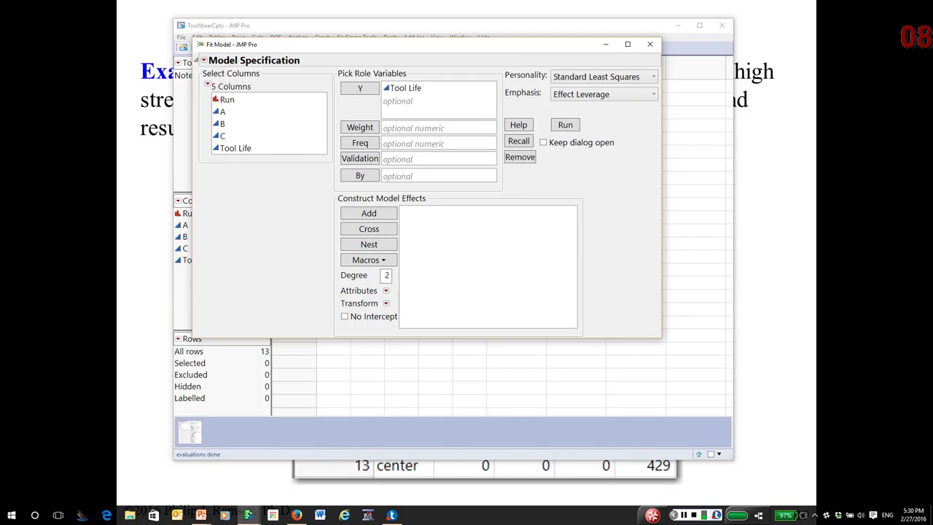
{"action": "left_click_drag", "start_coordinate": [240, 112], "coordinate": [240, 135]}
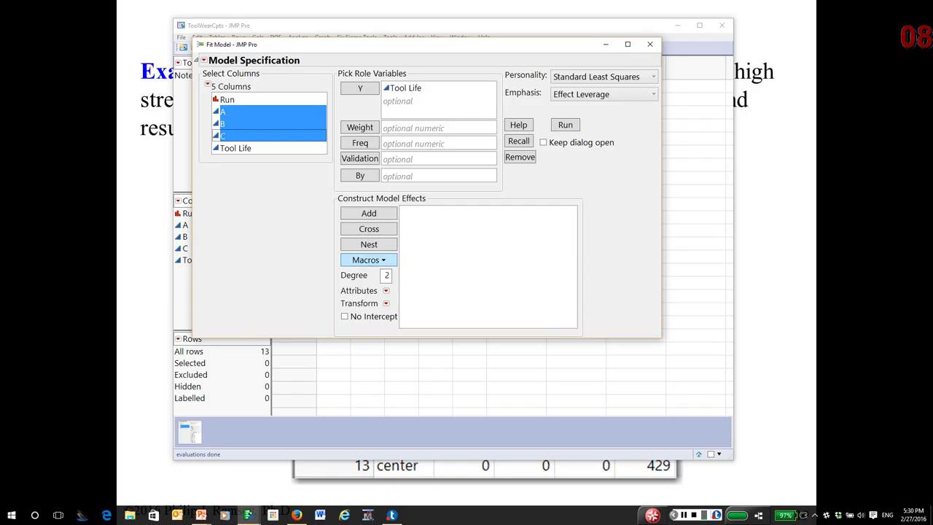
{"action": "left_click", "coordinate": [369, 260]}
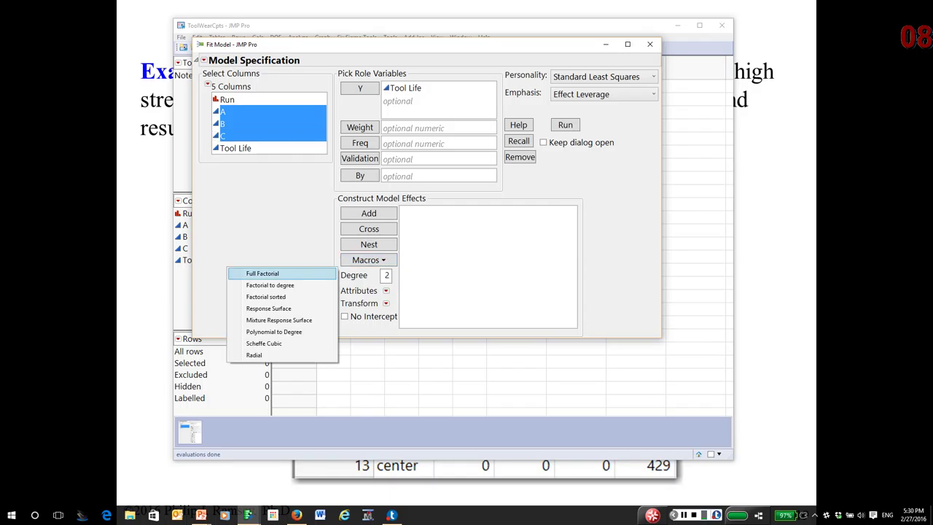
{"action": "left_click", "coordinate": [262, 274]}
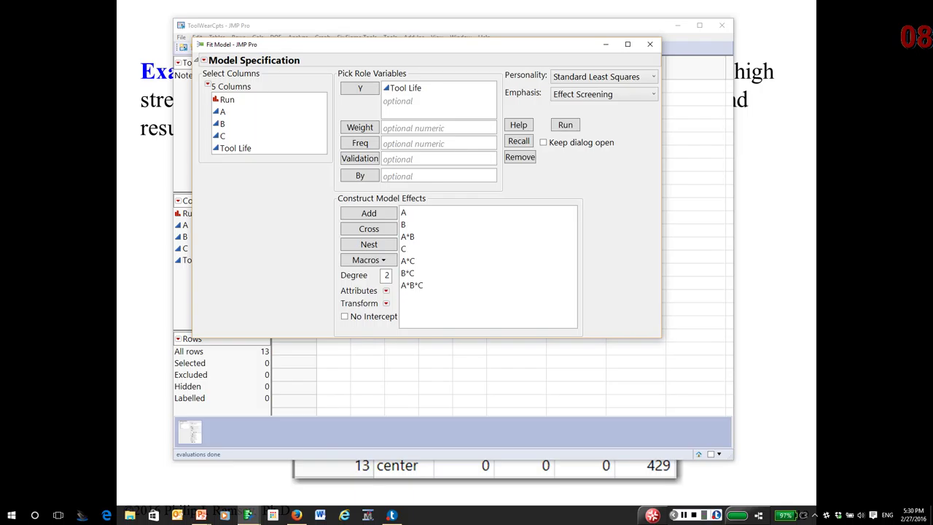
{"action": "left_click", "coordinate": [565, 124]}
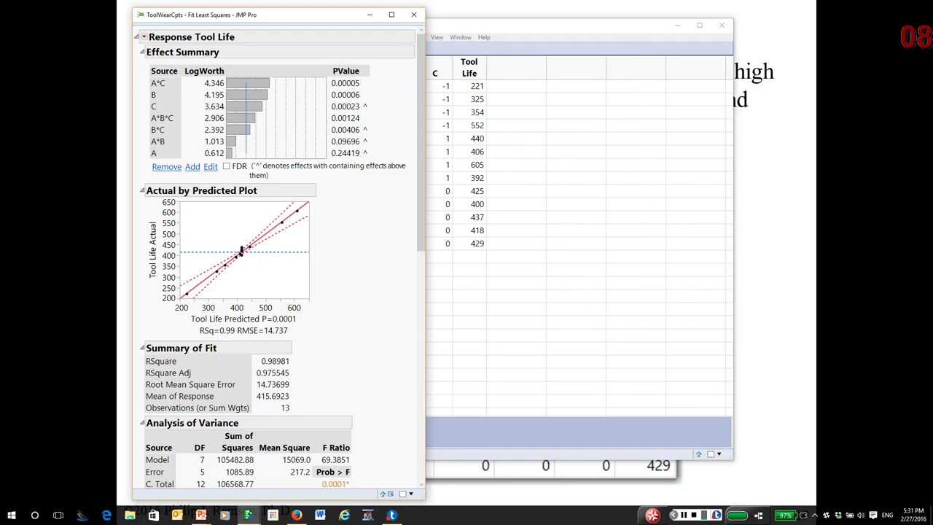
Enlarge the Actual by Predicted Plot and briefly highlight the cluster of points at its center.
{"action": "left_click_drag", "start_coordinate": [309, 299], "coordinate": [389, 376]}
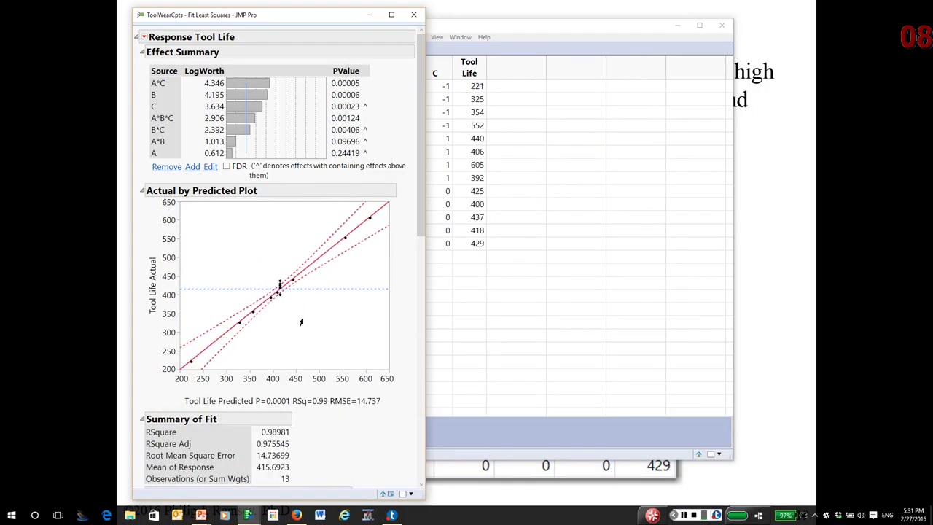
{"action": "left_click", "coordinate": [278, 282]}
{"action": "left_click_drag", "start_coordinate": [278, 280], "coordinate": [279, 299]}
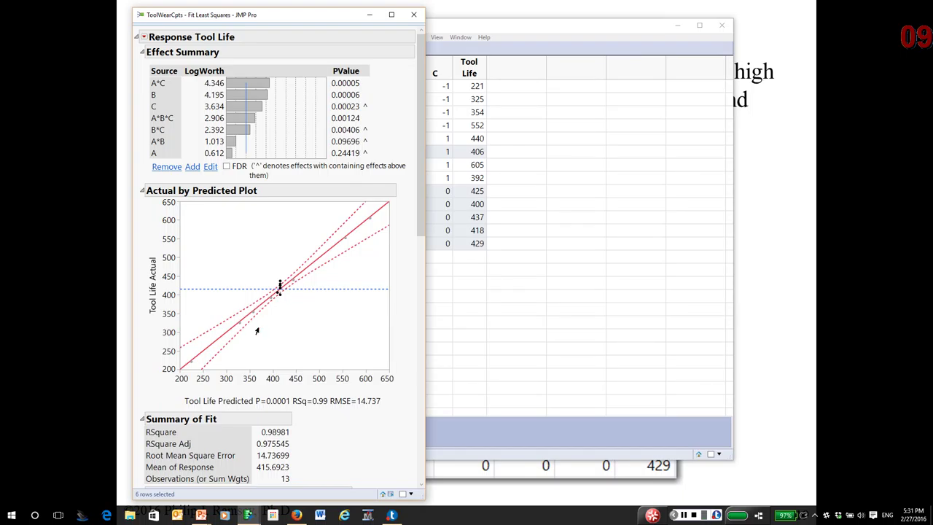
{"action": "left_click", "coordinate": [316, 327]}
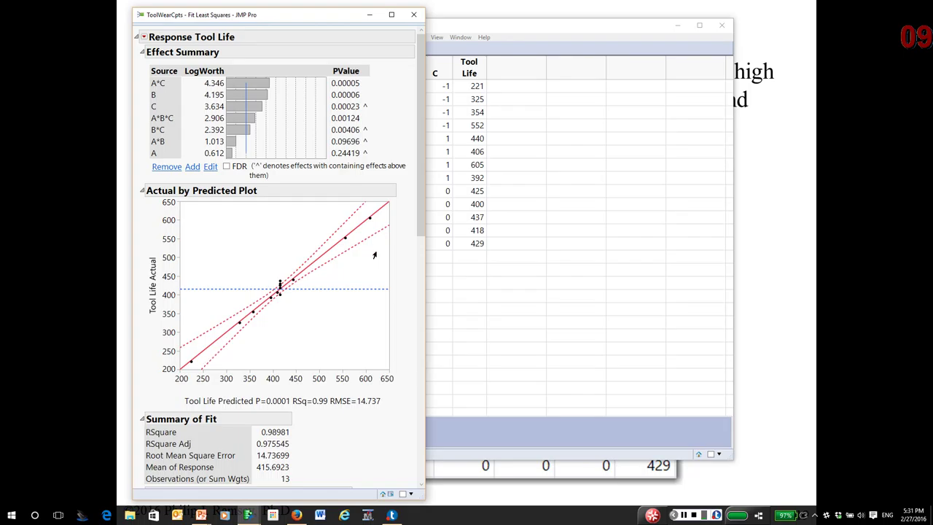
Circle the Error row in the Analysis of Variance table and clear the mark.
{"action": "scroll", "coordinate": [372, 271], "scroll_direction": "down", "scroll_amount": 6}
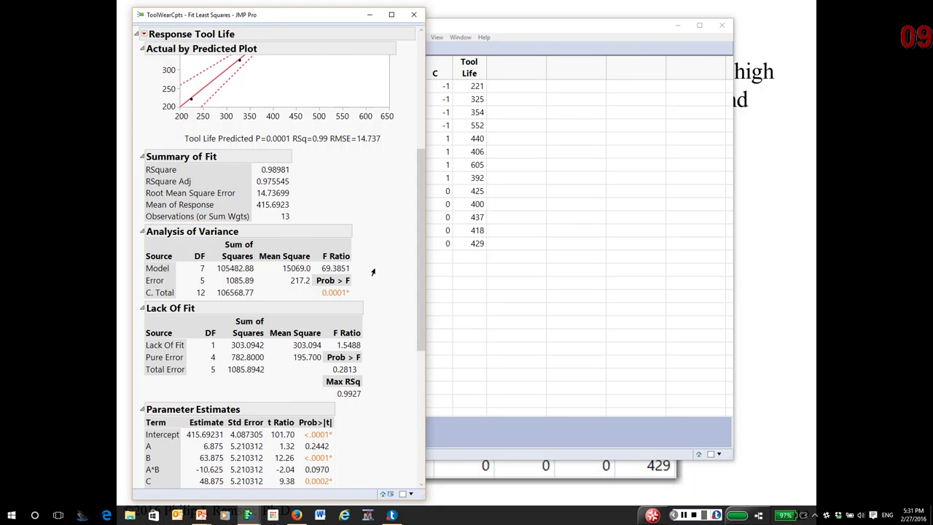
{"action": "scroll", "coordinate": [373, 272], "scroll_direction": "down", "scroll_amount": 3}
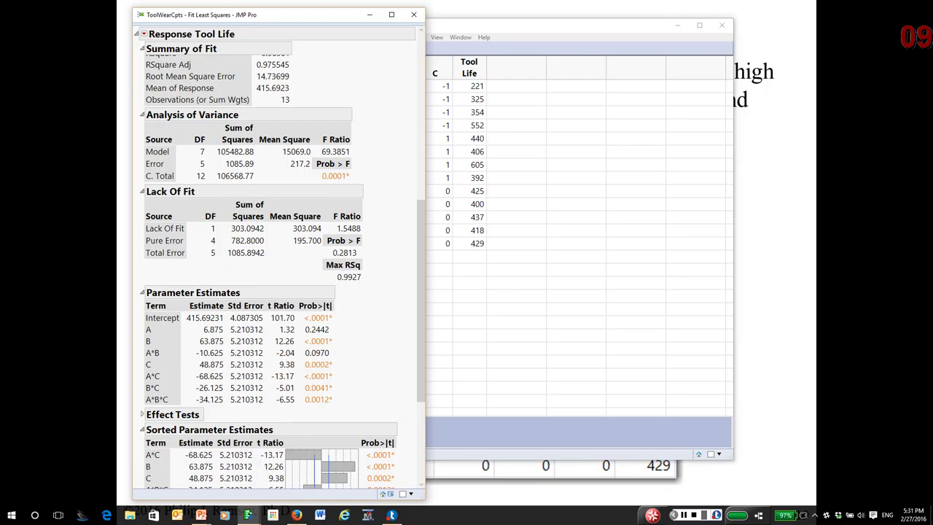
{"action": "mouse_move", "coordinate": [136, 158]}
{"action": "left_mouse_down"}
{"action": "mouse_move", "coordinate": [177, 171]}
{"action": "mouse_move", "coordinate": [268, 165]}
{"action": "mouse_move", "coordinate": [141, 154]}
{"action": "left_mouse_up"}
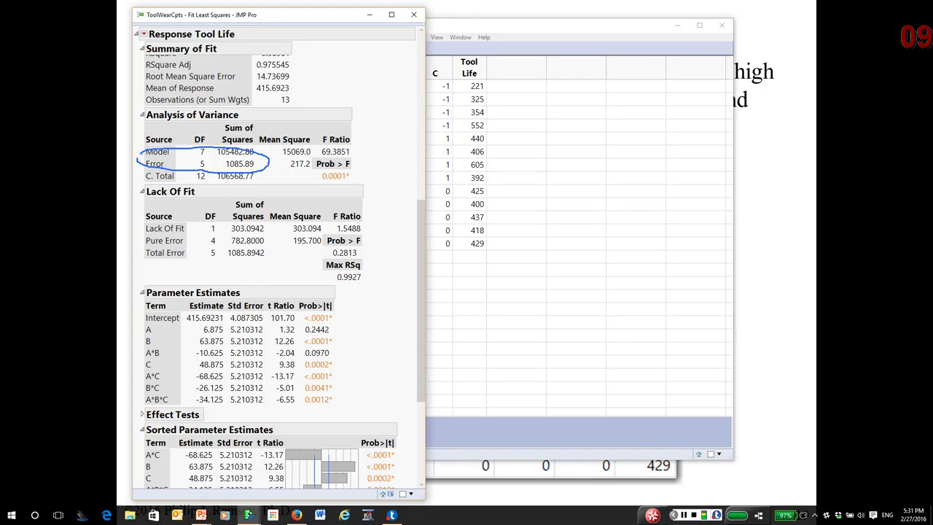
{"action": "key", "text": "Escape"}
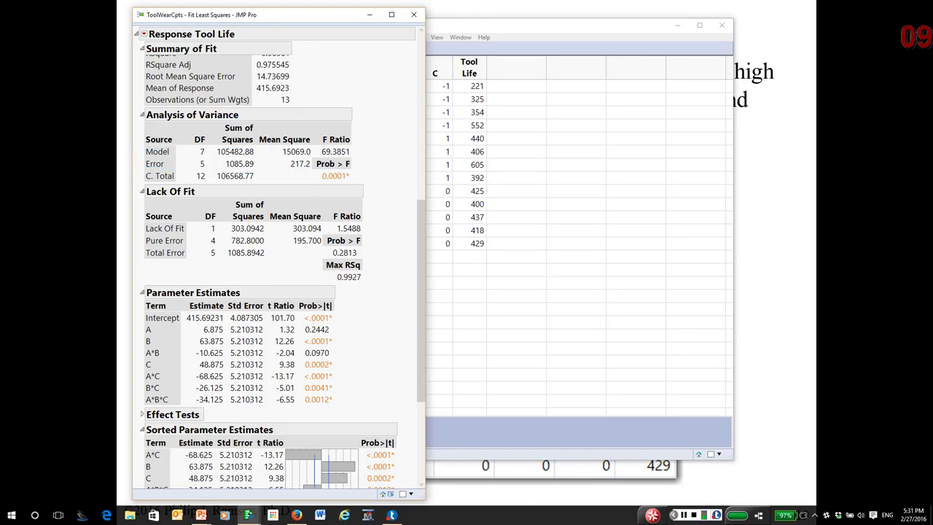
Circle the Lack Of Fit row, the Pure Error row and the F test results in the Lack Of Fit table, clearing each mark.
{"action": "mouse_move", "coordinate": [226, 265]}
{"action": "left_mouse_down"}
{"action": "mouse_move", "coordinate": [250, 243]}
{"action": "mouse_move", "coordinate": [236, 242]}
{"action": "mouse_move", "coordinate": [227, 271]}
{"action": "left_mouse_up"}
{"action": "key", "text": "Escape"}
{"action": "mouse_move", "coordinate": [139, 216]}
{"action": "left_mouse_down"}
{"action": "mouse_move", "coordinate": [178, 243]}
{"action": "mouse_move", "coordinate": [268, 226]}
{"action": "mouse_move", "coordinate": [135, 219]}
{"action": "left_mouse_up"}
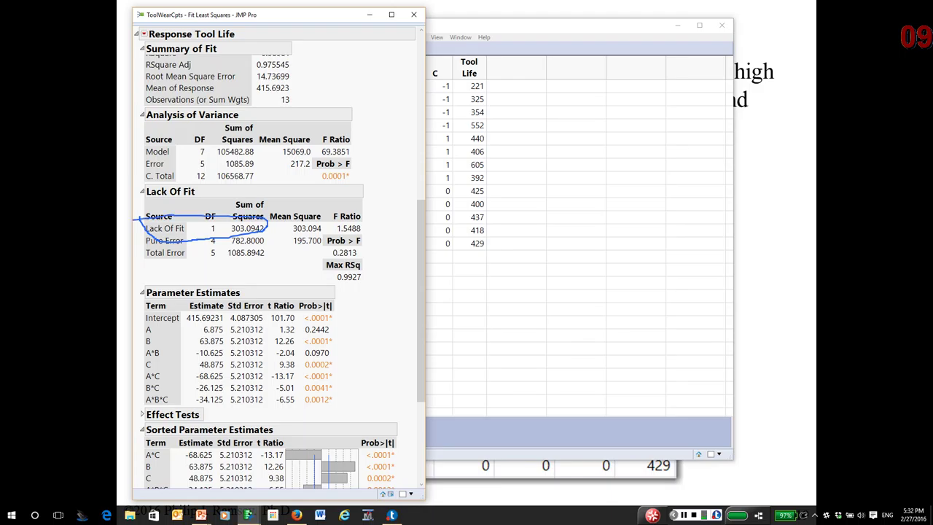
{"action": "key", "text": "Escape"}
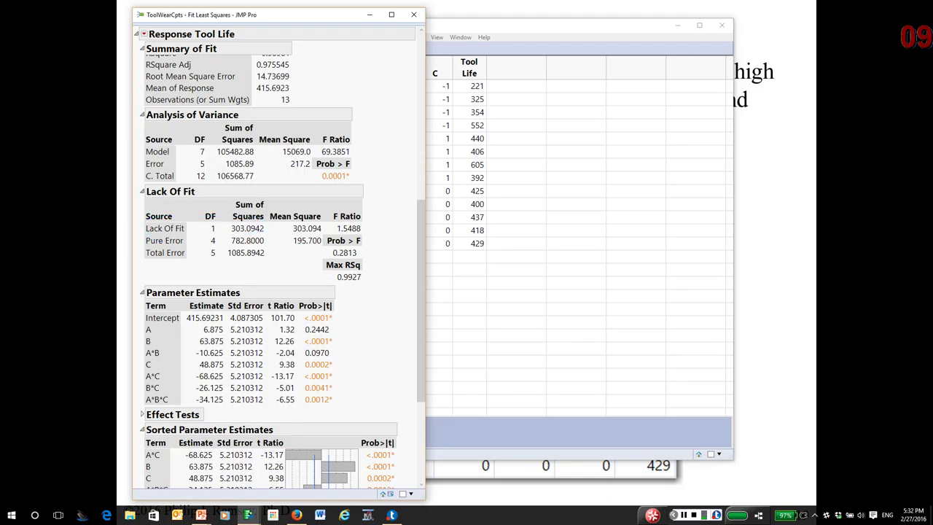
{"action": "mouse_move", "coordinate": [138, 232]}
{"action": "left_mouse_down"}
{"action": "mouse_move", "coordinate": [138, 243]}
{"action": "mouse_move", "coordinate": [212, 251]}
{"action": "mouse_move", "coordinate": [265, 233]}
{"action": "mouse_move", "coordinate": [151, 231]}
{"action": "left_mouse_up"}
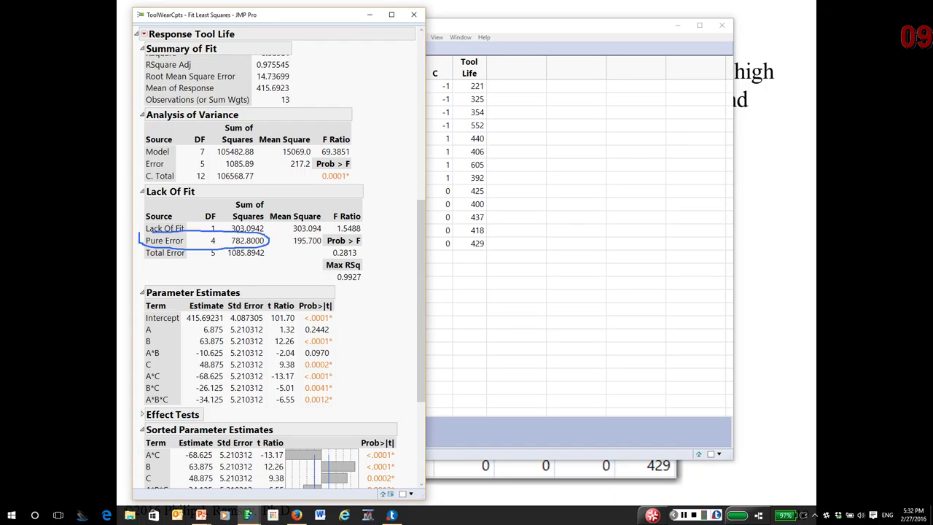
{"action": "key", "text": "Escape"}
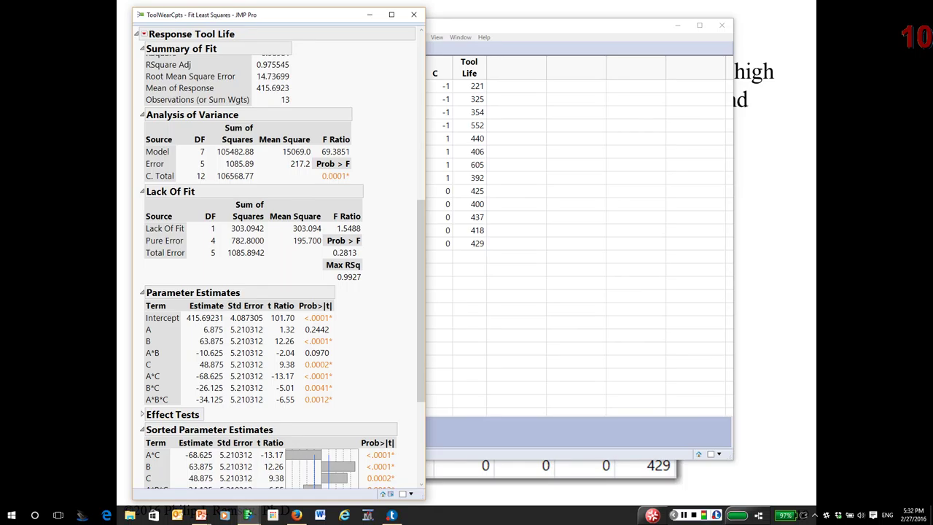
{"action": "mouse_move", "coordinate": [382, 219]}
{"action": "left_mouse_down"}
{"action": "mouse_move", "coordinate": [354, 196]}
{"action": "mouse_move", "coordinate": [328, 281]}
{"action": "mouse_move", "coordinate": [349, 279]}
{"action": "mouse_move", "coordinate": [386, 204]}
{"action": "left_mouse_up"}
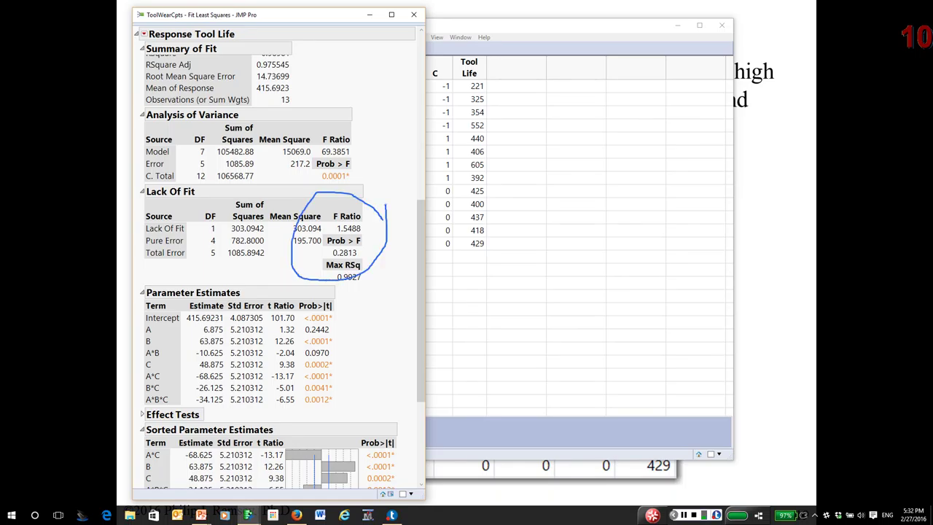
{"action": "key", "text": "Escape"}
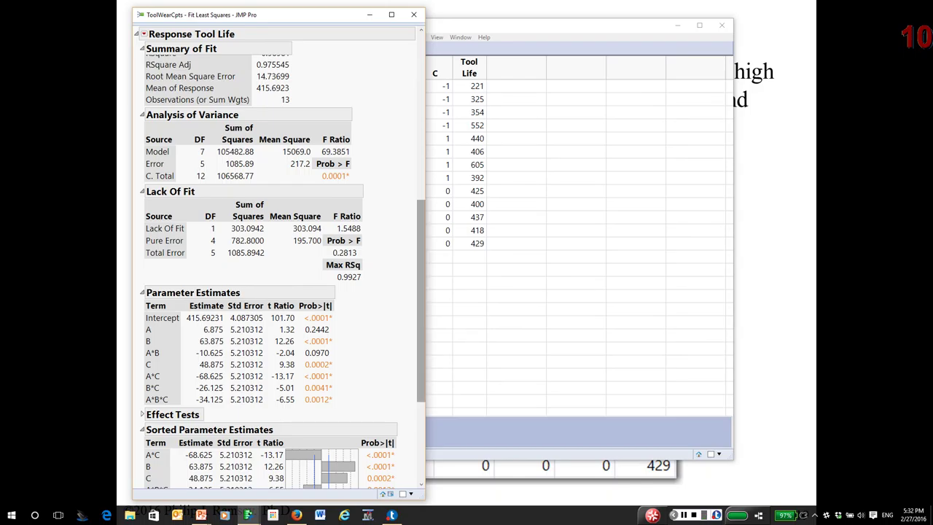
Highlight the center points in the Actual by Predicted Plot again and clear the selection.
{"action": "left_click_drag", "start_coordinate": [421, 300], "coordinate": [420, 134]}
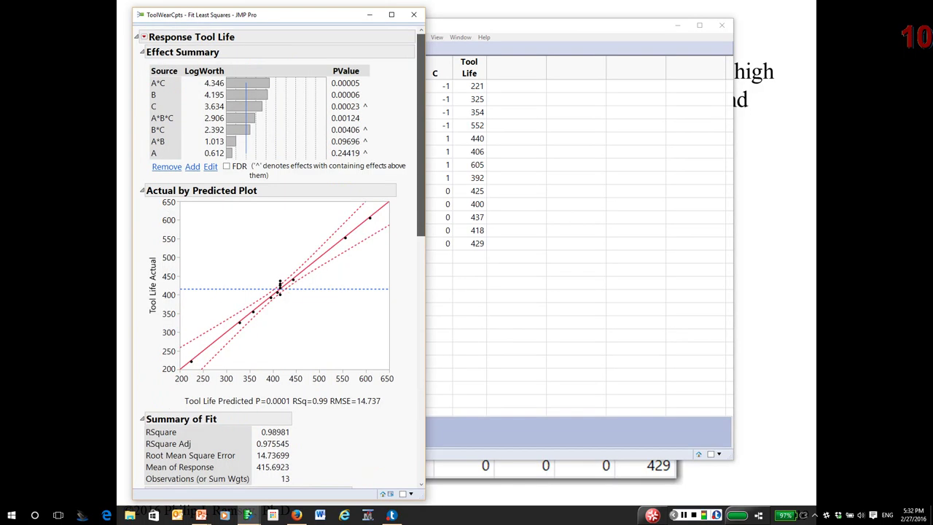
{"action": "left_click_drag", "start_coordinate": [268, 280], "coordinate": [299, 314]}
{"action": "left_click", "coordinate": [299, 328]}
Mark the A*B*C row in the Parameter Estimates table and clear the mark.
{"action": "scroll", "coordinate": [277, 262], "scroll_direction": "down", "scroll_amount": 5}
{"action": "scroll", "coordinate": [277, 263], "scroll_direction": "down", "scroll_amount": 4}
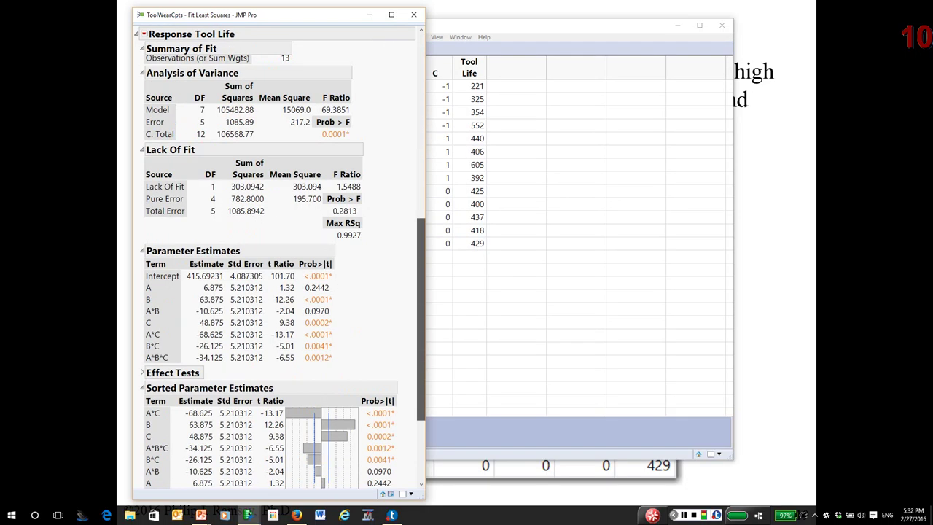
{"action": "scroll", "coordinate": [277, 263], "scroll_direction": "down", "scroll_amount": 1}
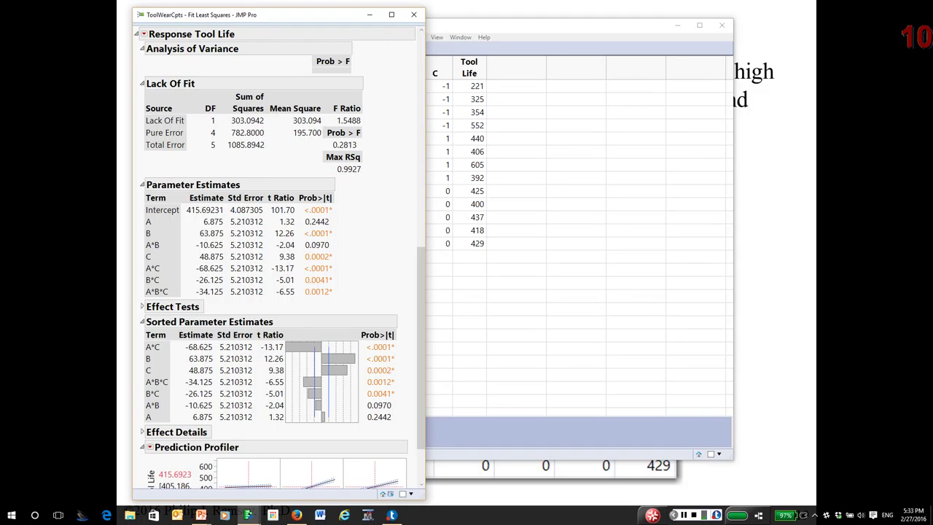
{"action": "left_click_drag", "start_coordinate": [357, 290], "coordinate": [142, 290]}
{"action": "key", "text": "Escape"}
Refit the Tool Life model without the A*B*C interaction and place the new report beside the first one.
{"action": "left_click_drag", "start_coordinate": [420, 347], "coordinate": [420, 135]}
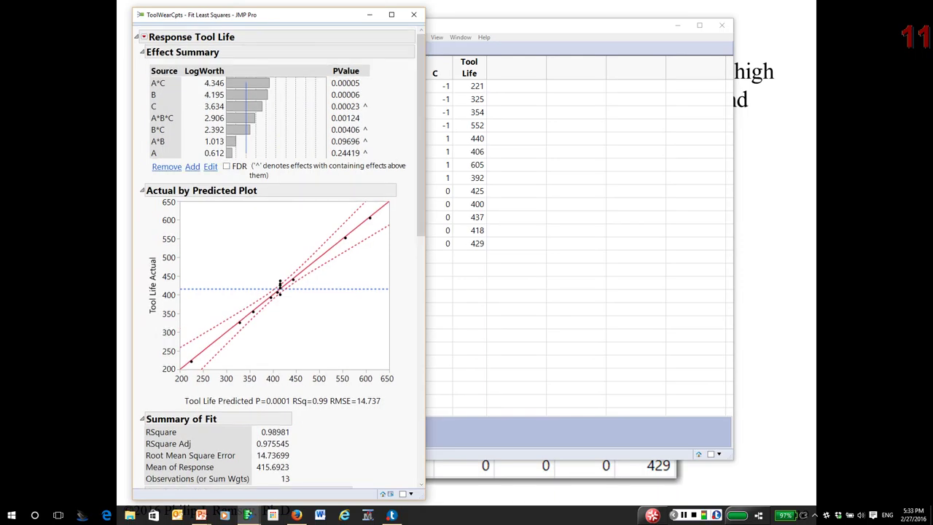
{"action": "left_click", "coordinate": [143, 36]}
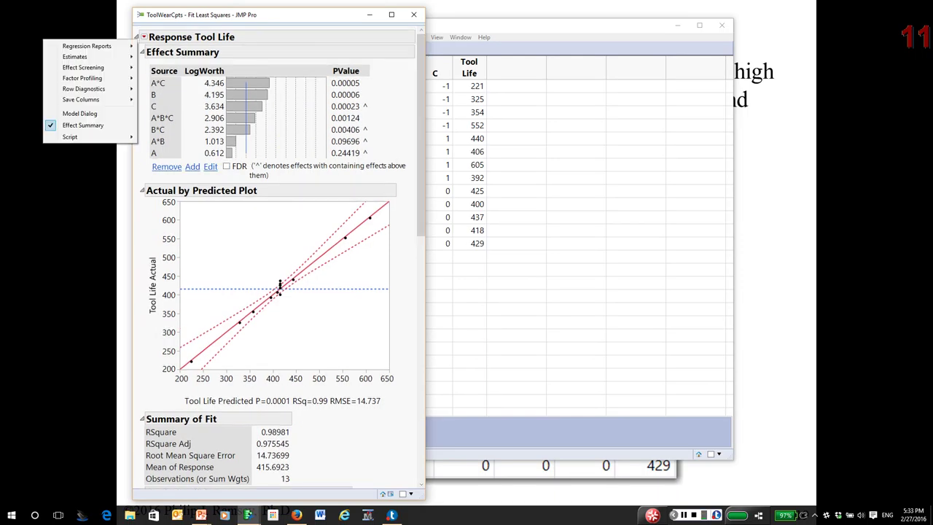
{"action": "left_click", "coordinate": [80, 114]}
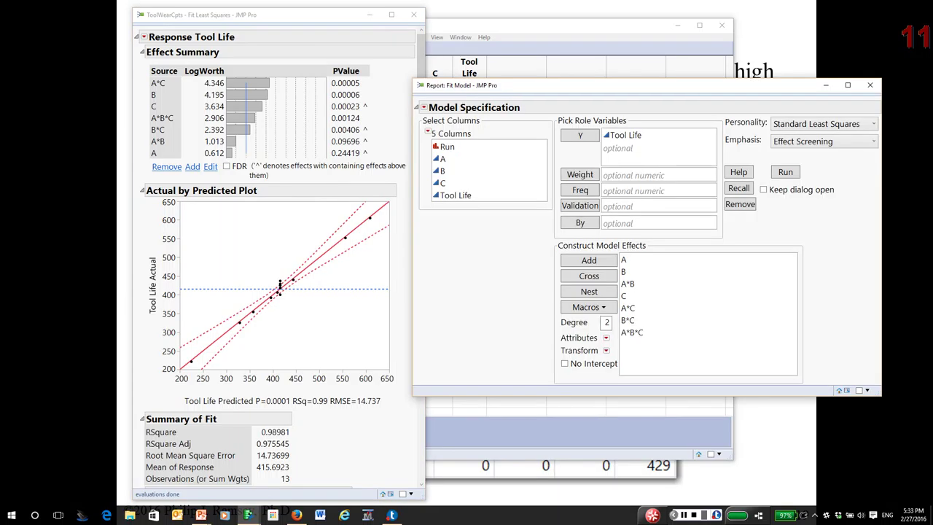
{"action": "left_click", "coordinate": [632, 333]}
{"action": "key", "text": "Delete"}
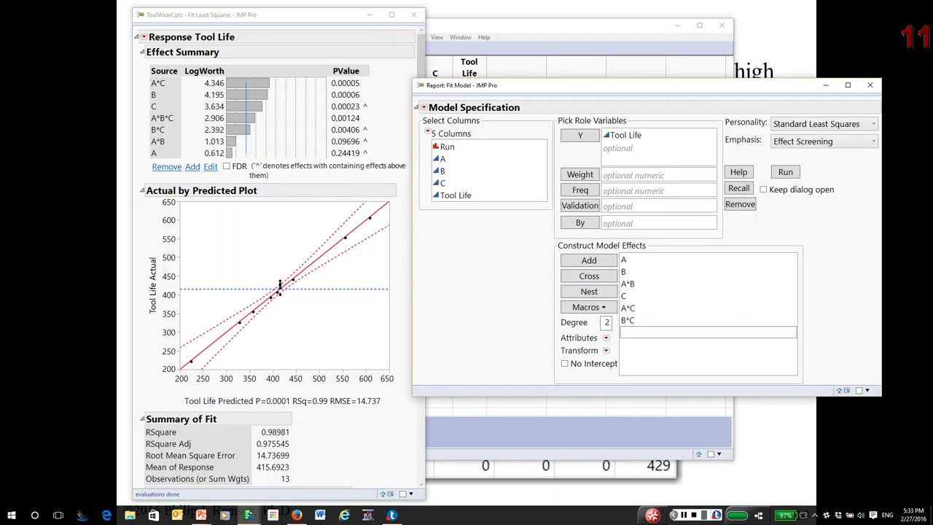
{"action": "left_click", "coordinate": [785, 172]}
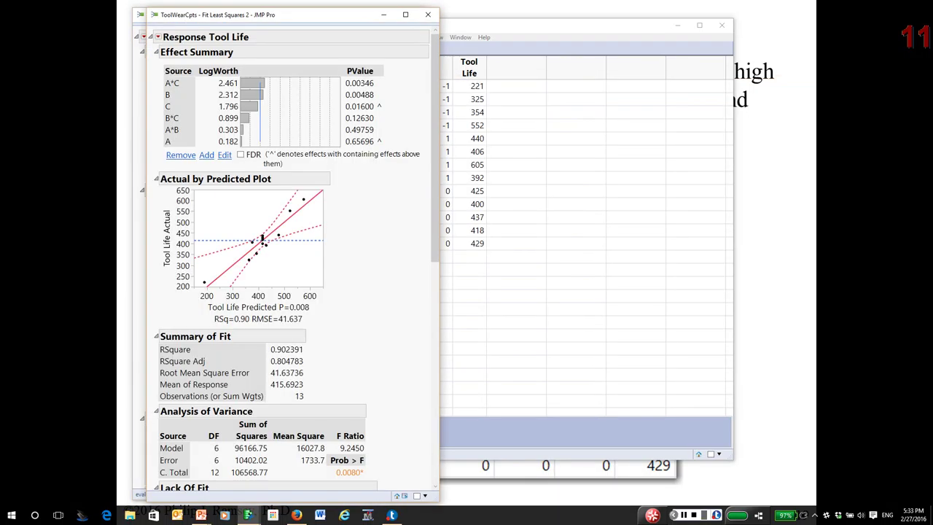
{"action": "left_click_drag", "start_coordinate": [308, 14], "coordinate": [570, 13]}
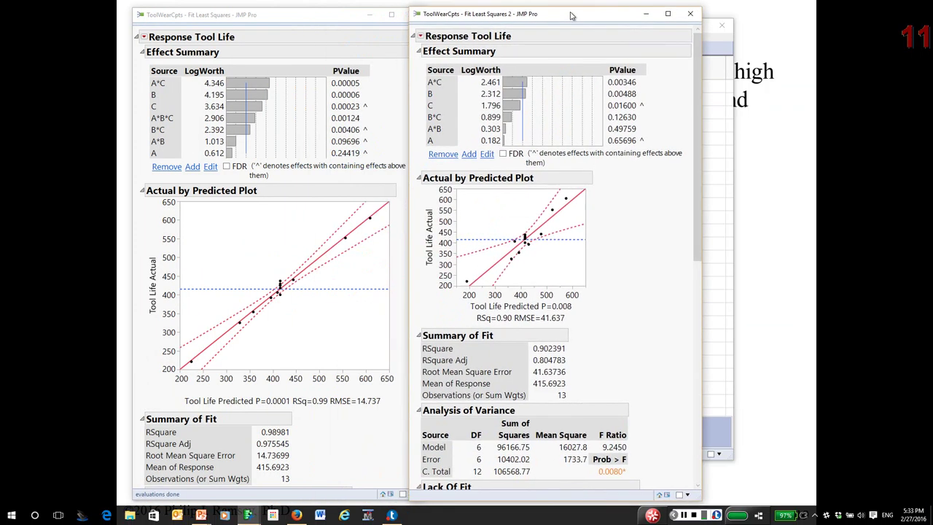
Bring the Analysis of Variance and Lack Of Fit tables into view in both reports, and circle the reduced model's Error row, clearing the mark.
{"action": "scroll", "coordinate": [554, 255], "scroll_direction": "down", "scroll_amount": 1}
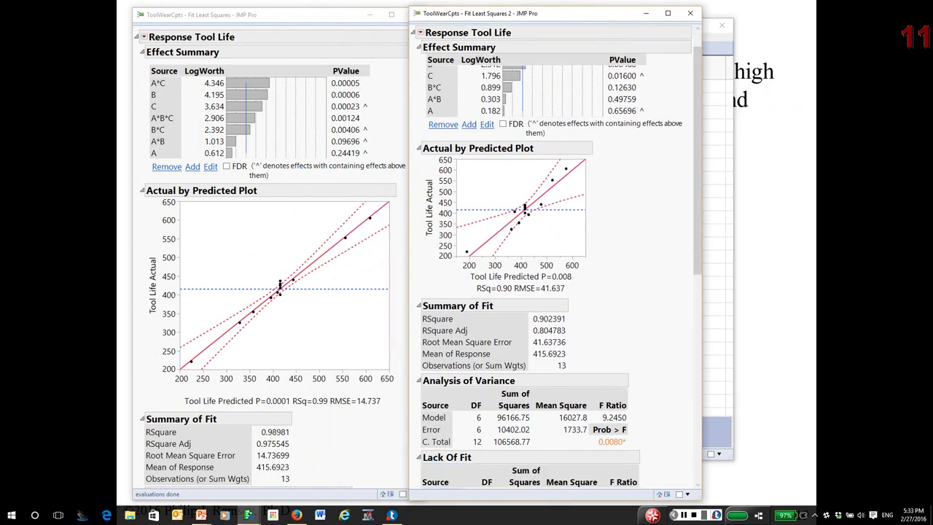
{"action": "scroll", "coordinate": [554, 292], "scroll_direction": "down", "scroll_amount": 4}
{"action": "scroll", "coordinate": [183, 243], "scroll_direction": "down", "scroll_amount": 10}
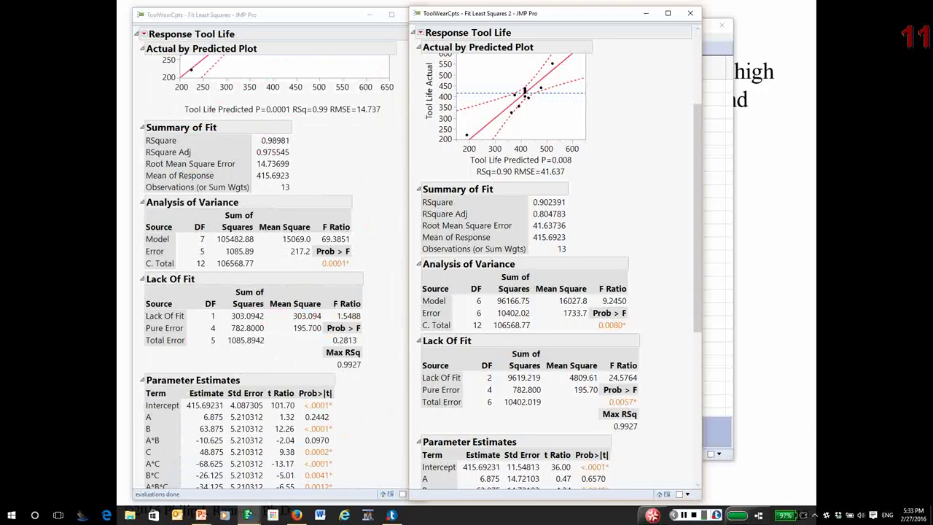
{"action": "scroll", "coordinate": [554, 270], "scroll_direction": "down", "scroll_amount": 6}
{"action": "scroll", "coordinate": [554, 270], "scroll_direction": "up", "scroll_amount": 2}
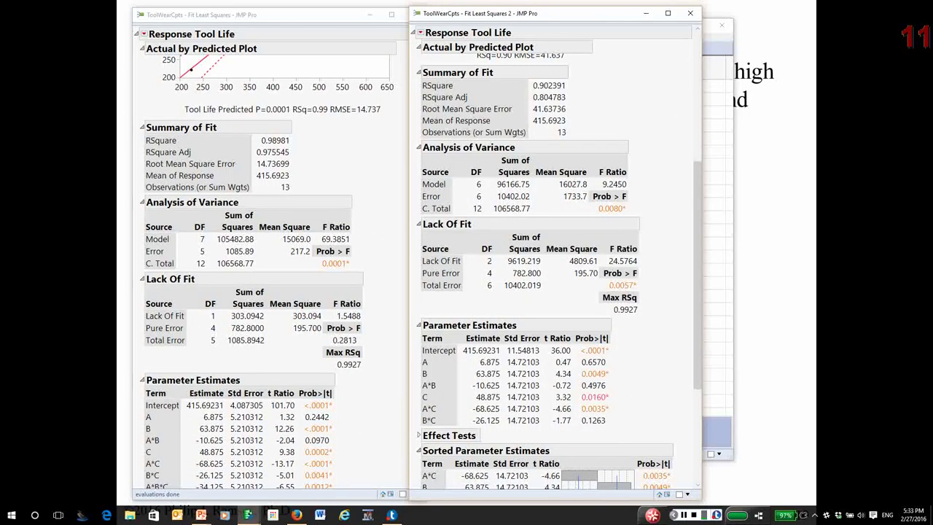
{"action": "mouse_move", "coordinate": [416, 191]}
{"action": "left_mouse_down"}
{"action": "mouse_move", "coordinate": [409, 202]}
{"action": "mouse_move", "coordinate": [527, 207]}
{"action": "mouse_move", "coordinate": [599, 190]}
{"action": "mouse_move", "coordinate": [412, 185]}
{"action": "left_mouse_up"}
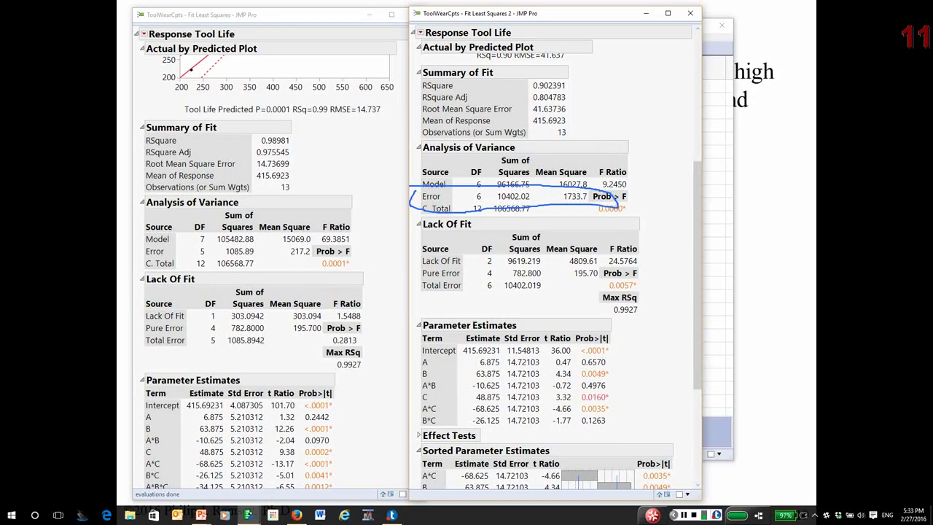
{"action": "key", "text": "Escape"}
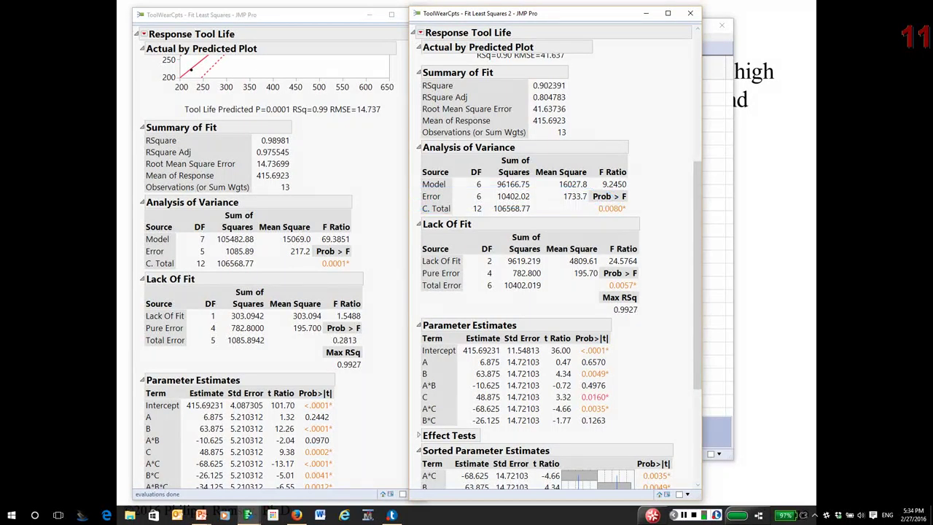
Circle the Lack Of Fit and Pure Error rows in the reduced model's Lack Of Fit table, clearing each mark.
{"action": "mouse_move", "coordinate": [418, 252]}
{"action": "left_mouse_down"}
{"action": "mouse_move", "coordinate": [419, 263]}
{"action": "mouse_move", "coordinate": [498, 281]}
{"action": "mouse_move", "coordinate": [503, 240]}
{"action": "mouse_move", "coordinate": [410, 241]}
{"action": "left_mouse_up"}
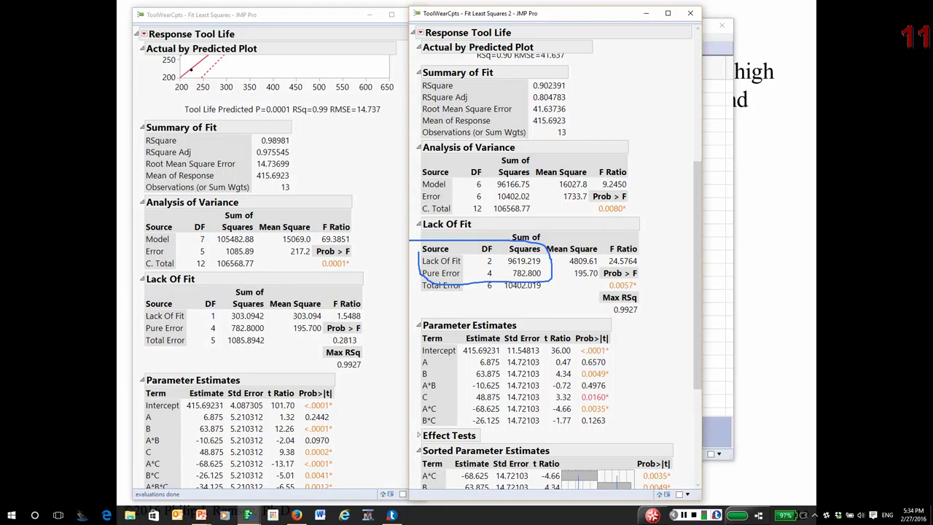
{"action": "key", "text": "Escape"}
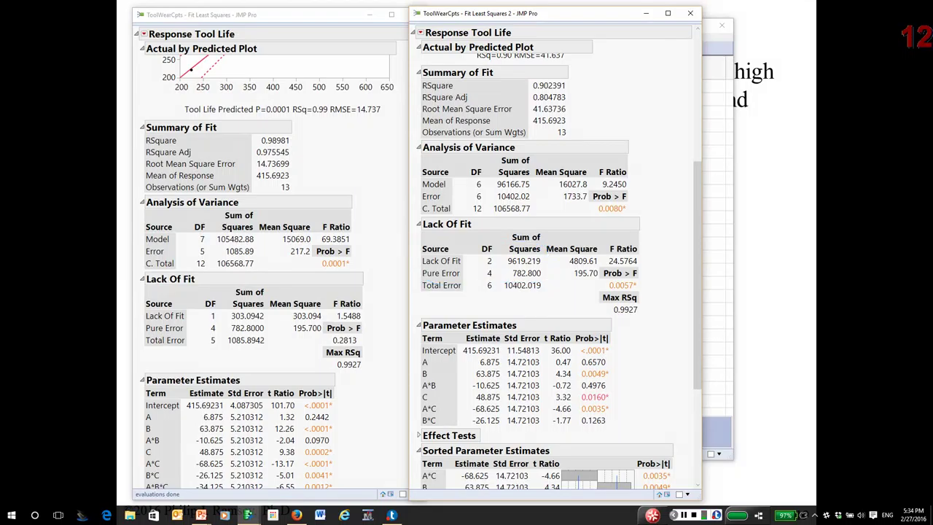
{"action": "mouse_move", "coordinate": [419, 268]}
{"action": "left_mouse_down"}
{"action": "mouse_move", "coordinate": [470, 267]}
{"action": "mouse_move", "coordinate": [467, 242]}
{"action": "mouse_move", "coordinate": [438, 246]}
{"action": "mouse_move", "coordinate": [430, 278]}
{"action": "left_mouse_up"}
{"action": "key", "text": "Escape"}
Move the second report clear of the first and circle the Lack Of Fit rows in both reports, clearing each mark.
{"action": "left_click_drag", "start_coordinate": [583, 13], "coordinate": [639, 10]}
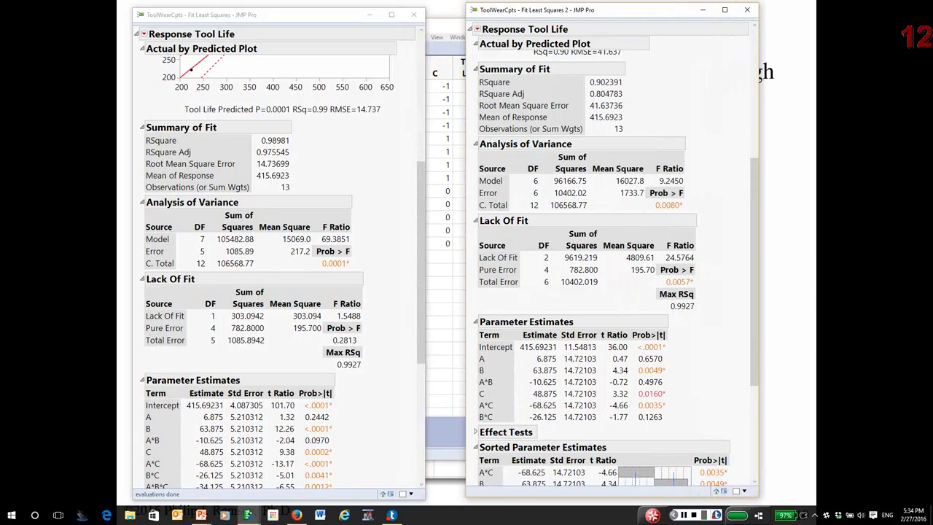
{"action": "key", "text": "alt+Tab"}
{"action": "mouse_move", "coordinate": [134, 308]}
{"action": "left_mouse_down"}
{"action": "mouse_move", "coordinate": [210, 333]}
{"action": "mouse_move", "coordinate": [231, 322]}
{"action": "mouse_move", "coordinate": [161, 299]}
{"action": "left_mouse_up"}
{"action": "key", "text": "Escape"}
{"action": "mouse_move", "coordinate": [391, 306]}
{"action": "left_mouse_down"}
{"action": "mouse_move", "coordinate": [352, 350]}
{"action": "mouse_move", "coordinate": [380, 334]}
{"action": "left_mouse_up"}
{"action": "key", "text": "Escape"}
{"action": "left_click", "coordinate": [471, 248]}
{"action": "mouse_move", "coordinate": [472, 248]}
{"action": "left_mouse_down"}
{"action": "mouse_move", "coordinate": [470, 271]}
{"action": "mouse_move", "coordinate": [561, 273]}
{"action": "mouse_move", "coordinate": [572, 263]}
{"action": "mouse_move", "coordinate": [475, 256]}
{"action": "left_mouse_up"}
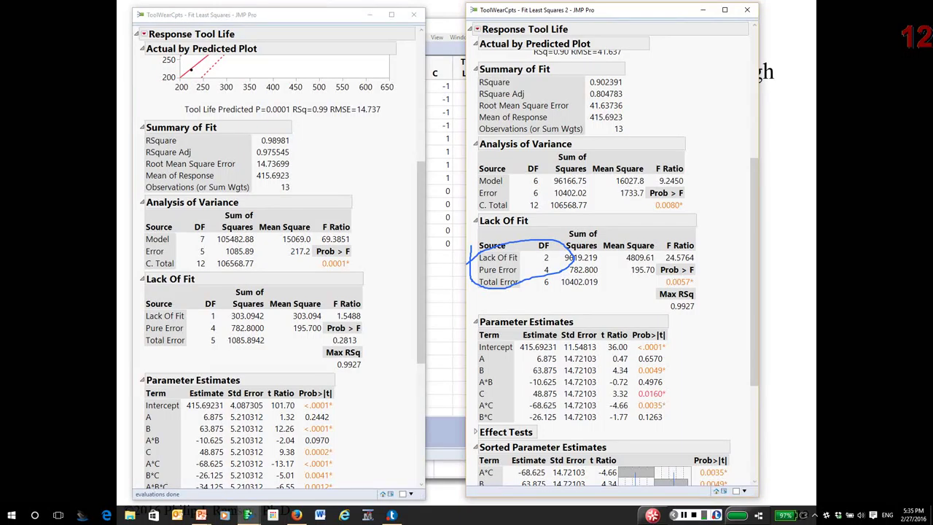
{"action": "key", "text": "Escape"}
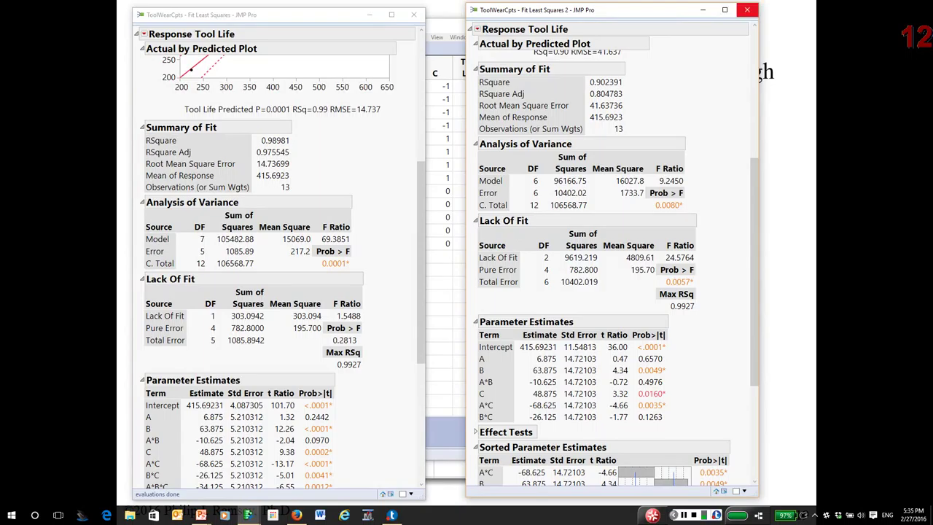
Close both Tool Life reports and minimize the ToolWearCpts data table.
{"action": "left_click", "coordinate": [747, 9]}
{"action": "left_click", "coordinate": [414, 14]}
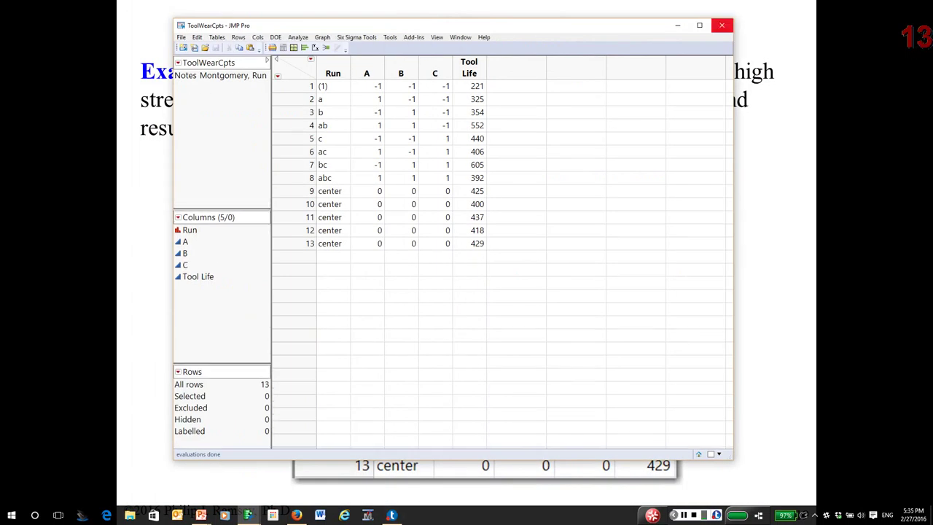
{"action": "left_click", "coordinate": [677, 25]}
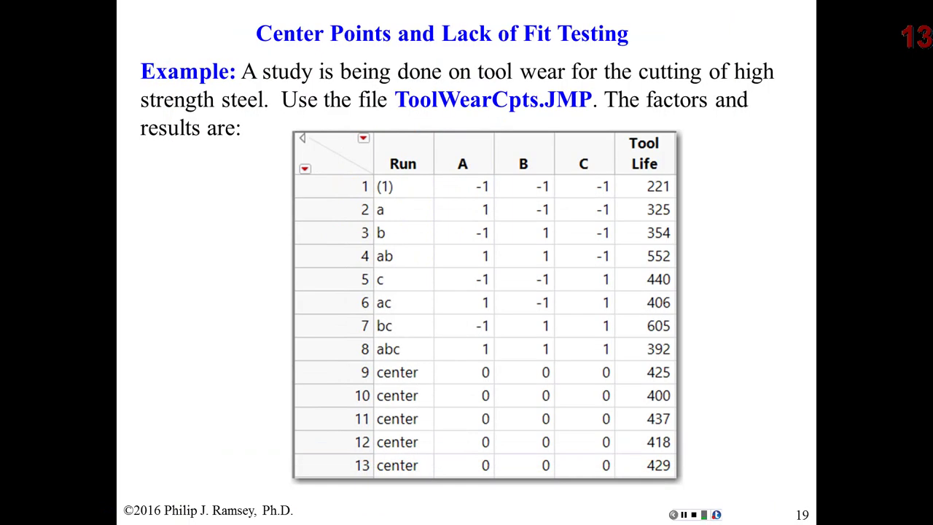
Bring up the YieldCpts data table and highlight the Yield2 values of the center runs in rows 5 to 9.
{"action": "left_click", "coordinate": [711, 515]}
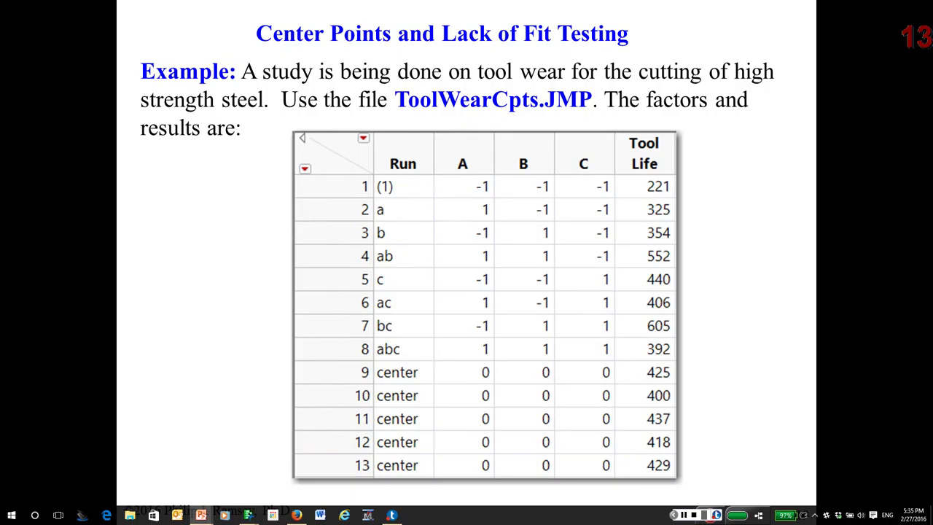
{"action": "key", "text": "alt+Tab"}
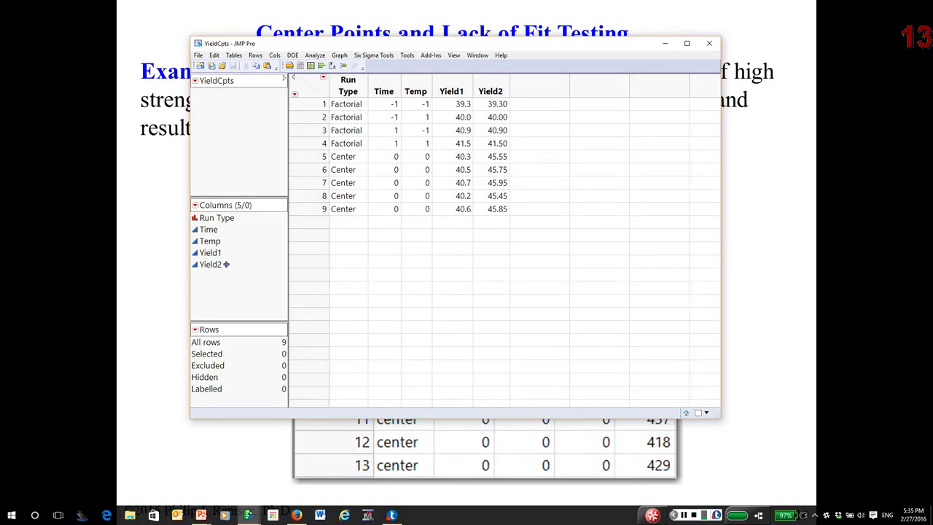
{"action": "left_click", "coordinate": [212, 264]}
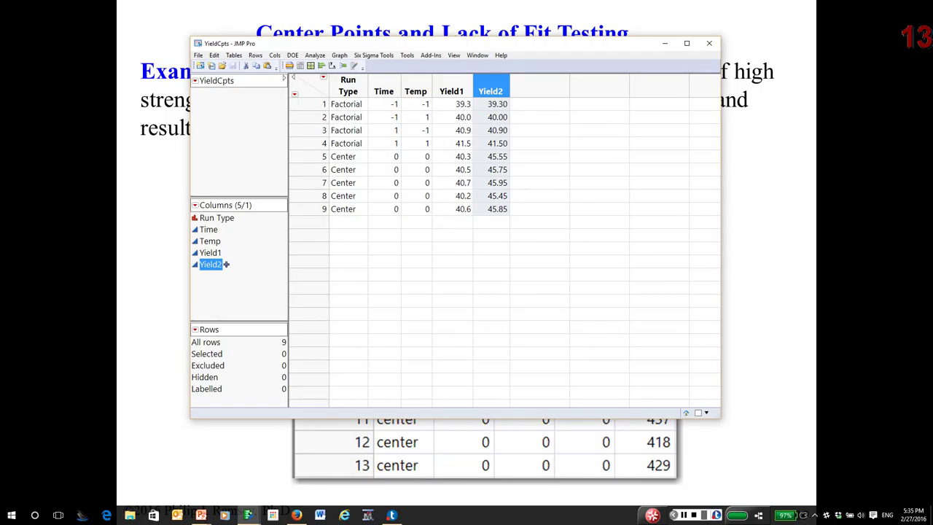
{"action": "left_click_drag", "start_coordinate": [309, 156], "coordinate": [309, 208]}
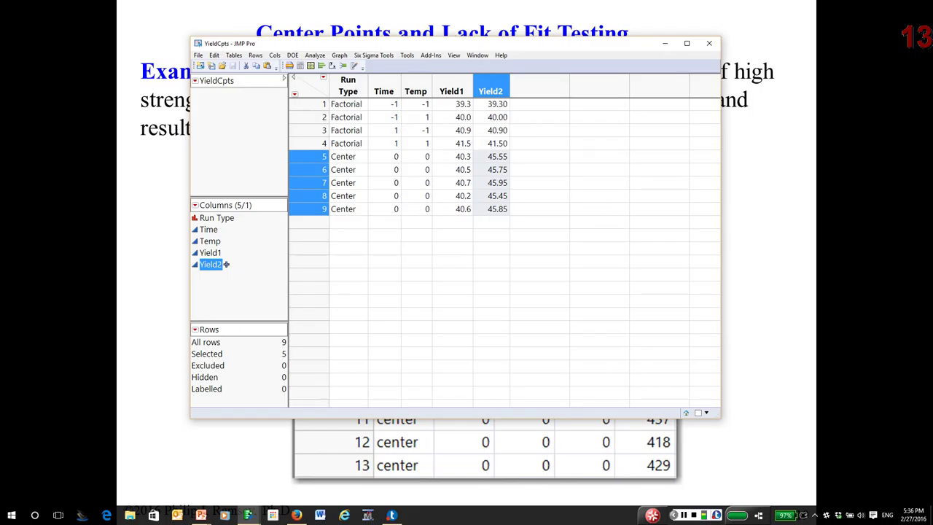
Highlight the factorial runs in rows 1 to 4, and clear the Yield2 column and row selections.
{"action": "key", "text": "shift+Down"}
{"action": "key", "text": "shift+Down"}
{"action": "key", "text": "shift+Down"}
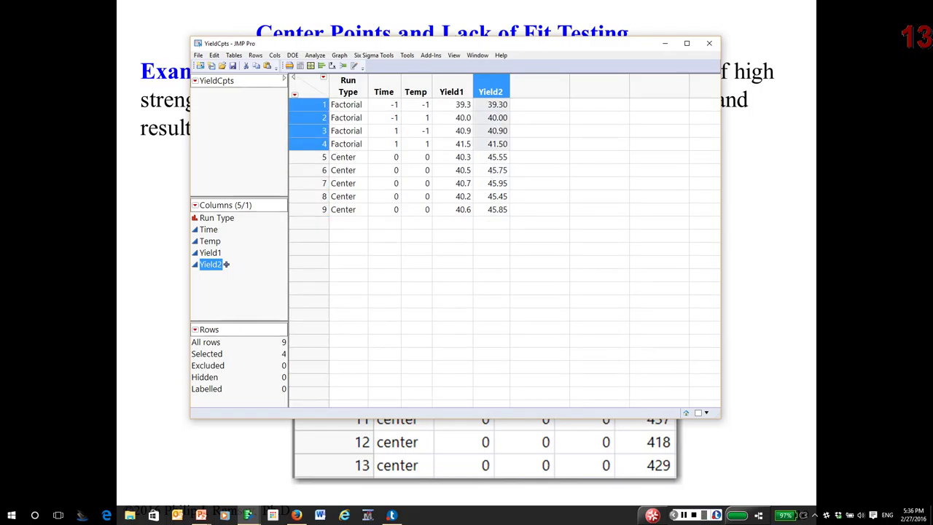
{"action": "left_click", "coordinate": [226, 264], "text": "ctrl"}
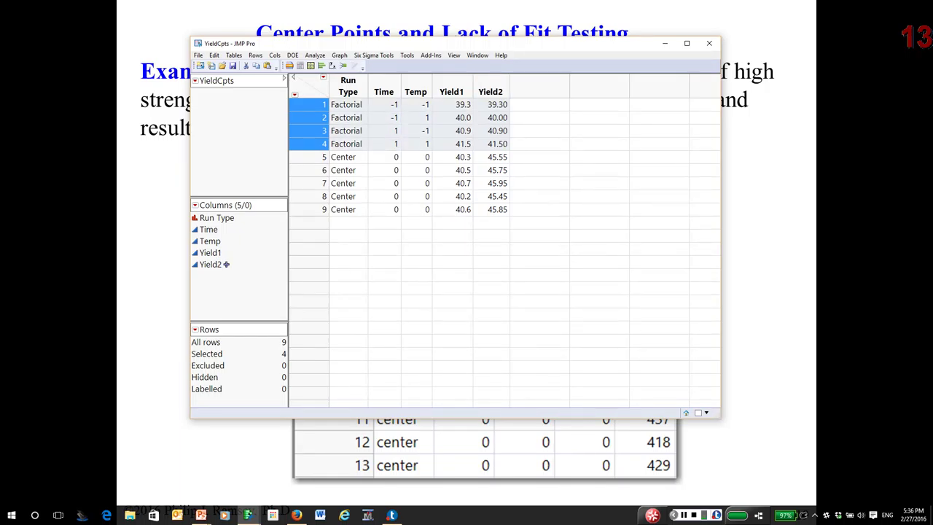
{"action": "key", "text": "Escape"}
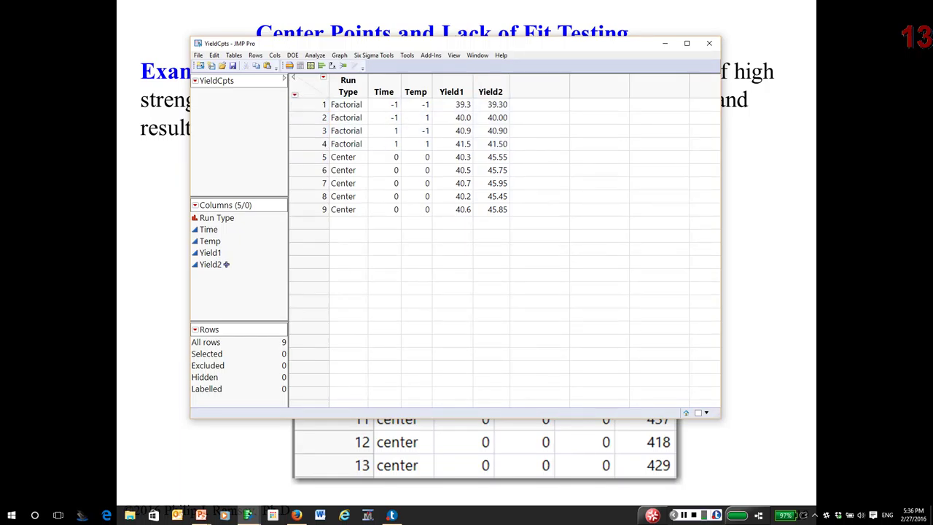
Start a Fit Model analysis for YieldCpts with Yield2 as the Y response.
{"action": "key", "text": "alt+a"}
{"action": "key", "text": "Down"}
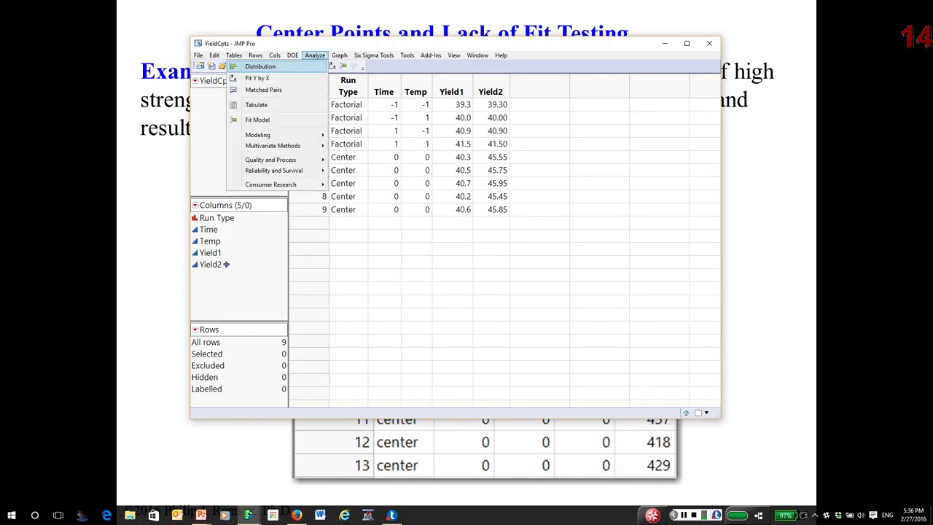
{"action": "key", "text": "Down"}
{"action": "key", "text": "Down"}
{"action": "key", "text": "Down"}
{"action": "key", "text": "Down"}
{"action": "key", "text": "Return"}
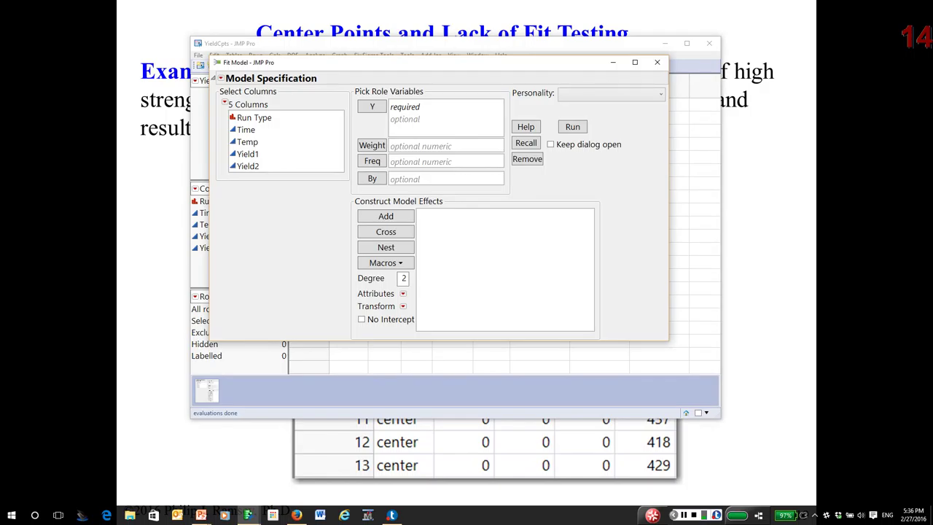
{"action": "left_click", "coordinate": [248, 166]}
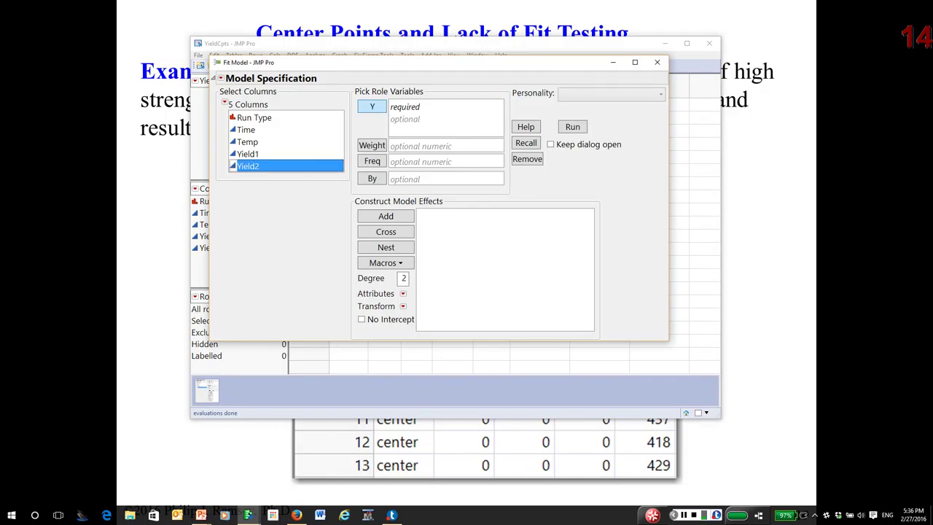
{"action": "left_click", "coordinate": [372, 107]}
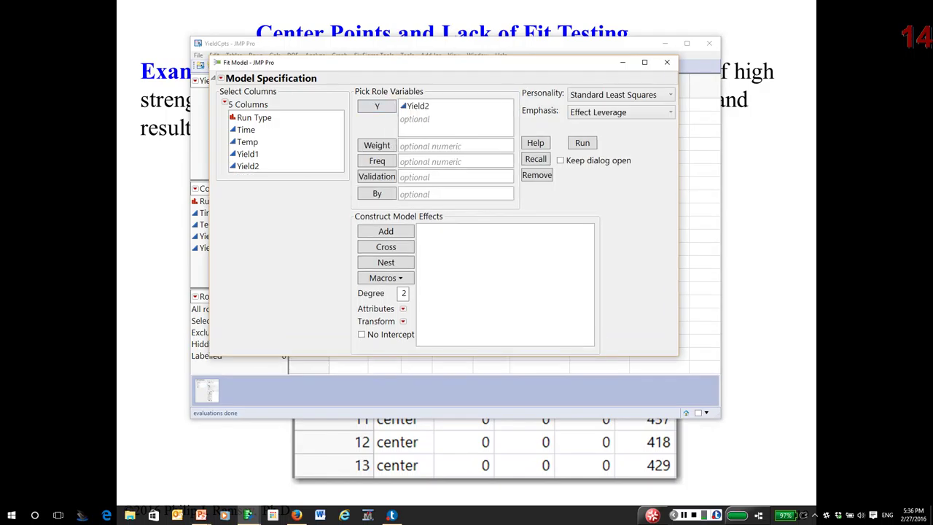
Add the full factorial effects of Time and Temp to the model.
{"action": "left_click_drag", "start_coordinate": [246, 129], "coordinate": [247, 142]}
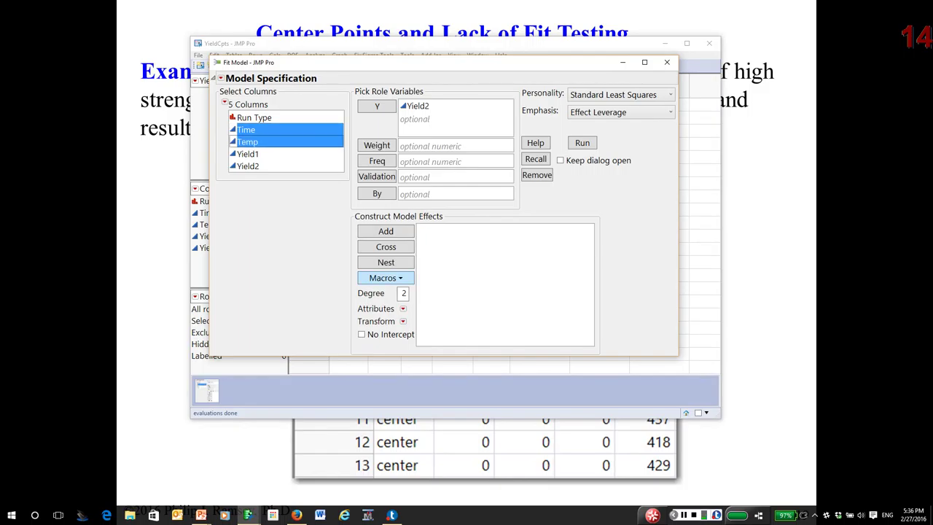
{"action": "left_click", "coordinate": [386, 277]}
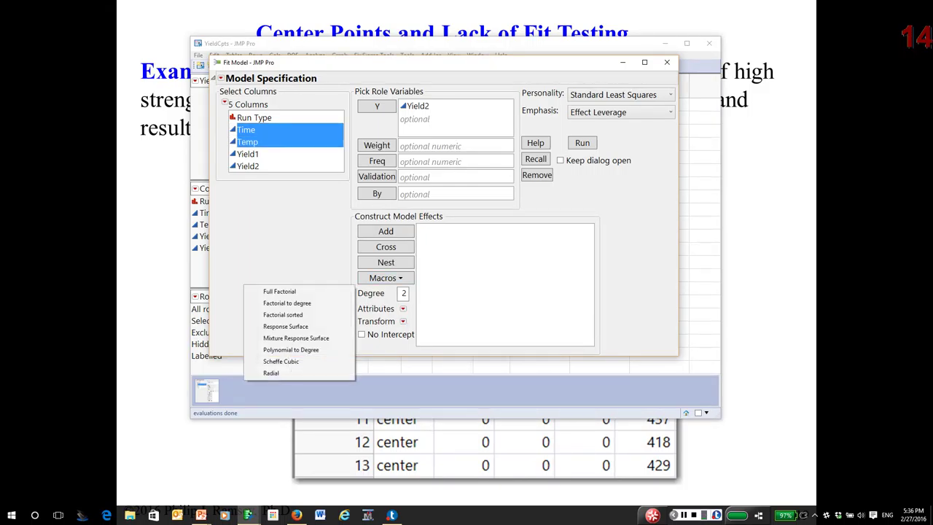
{"action": "left_click", "coordinate": [279, 291]}
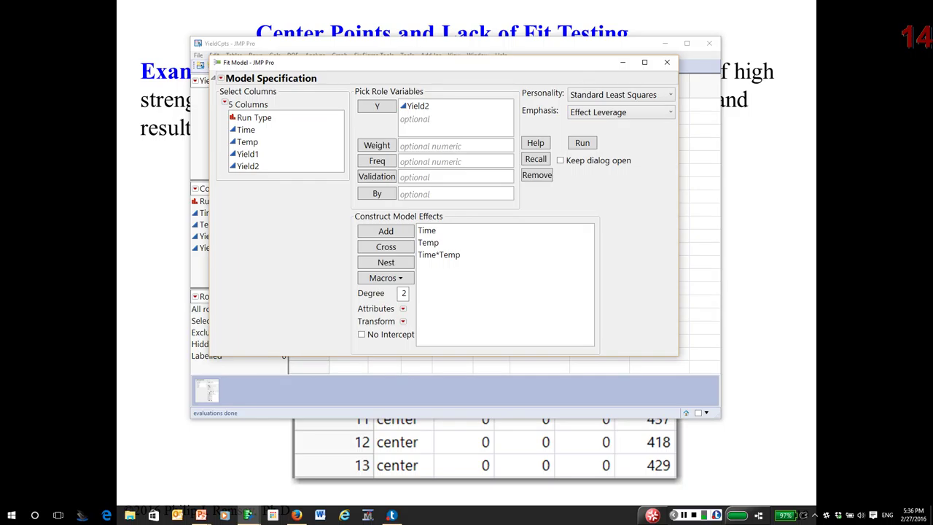
Set the model's emphasis to Effect Screening and run the Yield2 fit.
{"action": "left_click", "coordinate": [620, 112]}
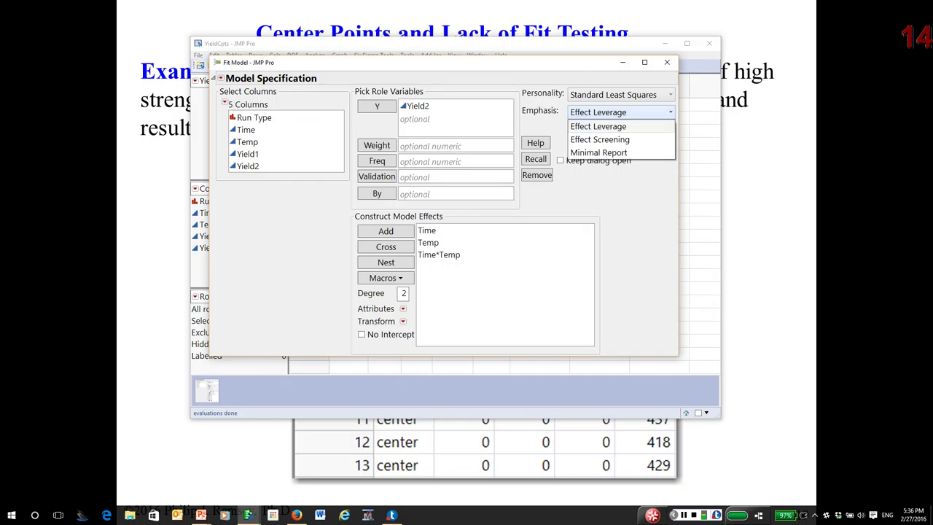
{"action": "left_click", "coordinate": [599, 139]}
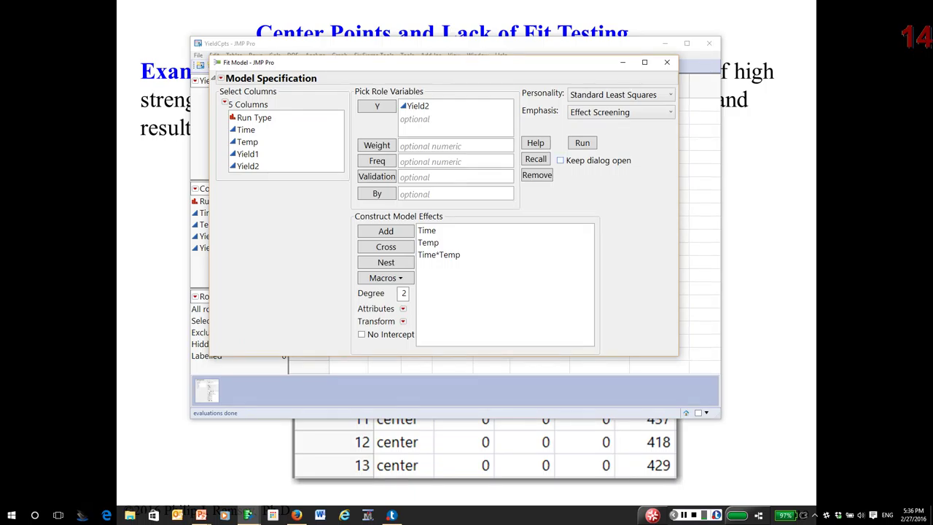
{"action": "left_click", "coordinate": [582, 142]}
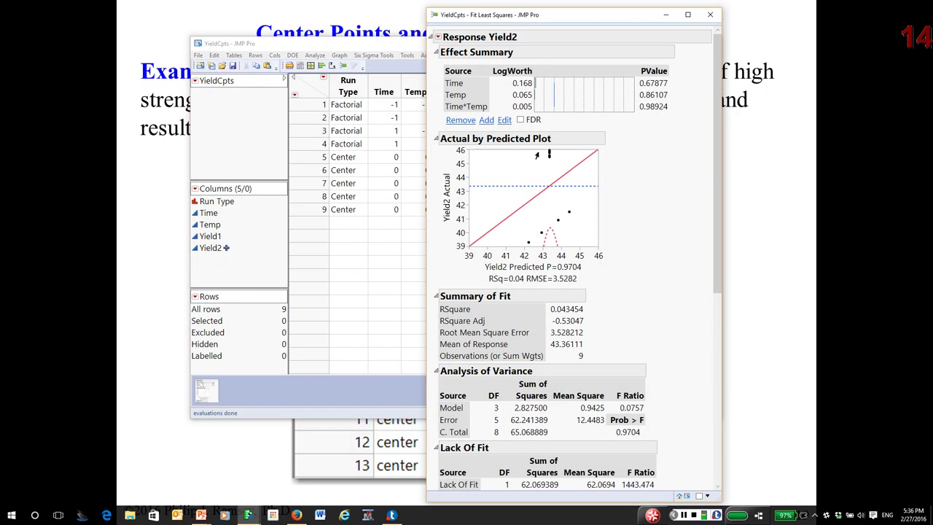
Highlight the center points in the Actual by Predicted Plot and circle the Error row in the Analysis of Variance table, clearing both marks.
{"action": "left_click_drag", "start_coordinate": [537, 152], "coordinate": [558, 176]}
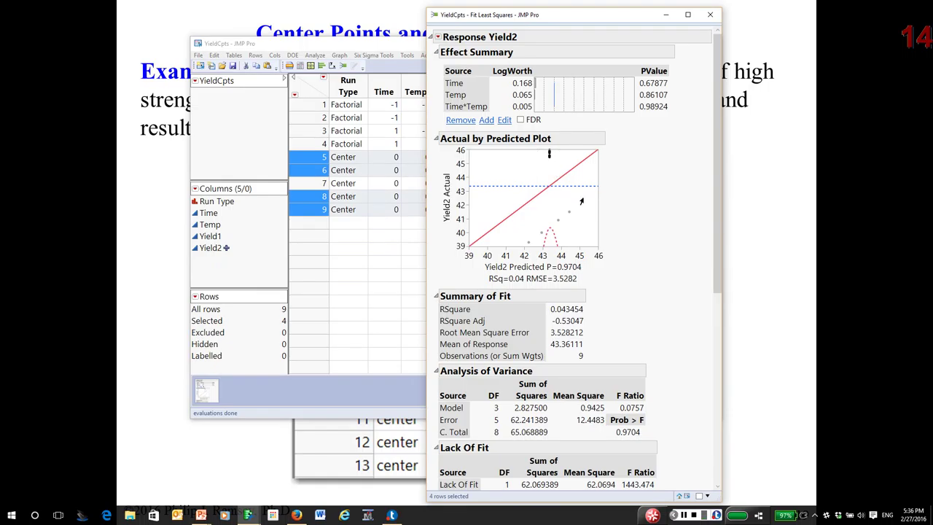
{"action": "left_click", "coordinate": [566, 223]}
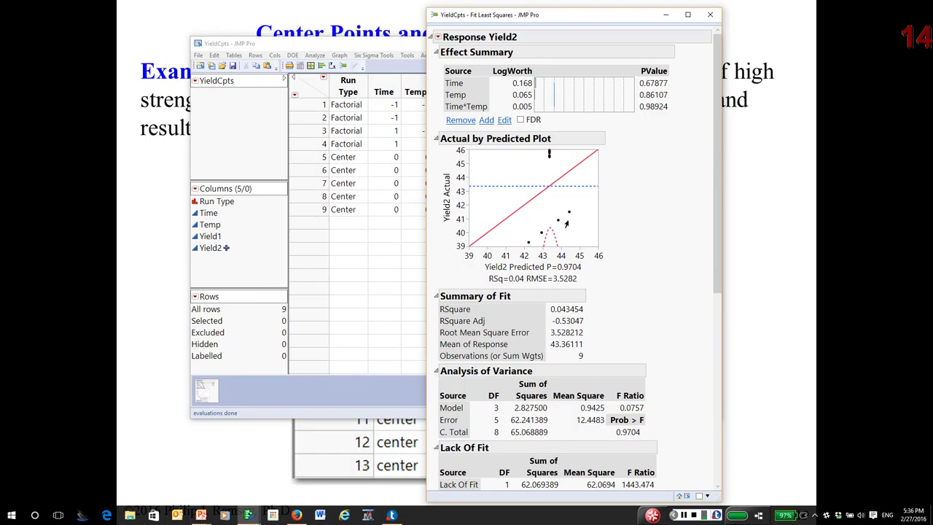
{"action": "scroll", "coordinate": [565, 223], "scroll_direction": "down", "scroll_amount": 4}
{"action": "scroll", "coordinate": [566, 222], "scroll_direction": "down", "scroll_amount": 4}
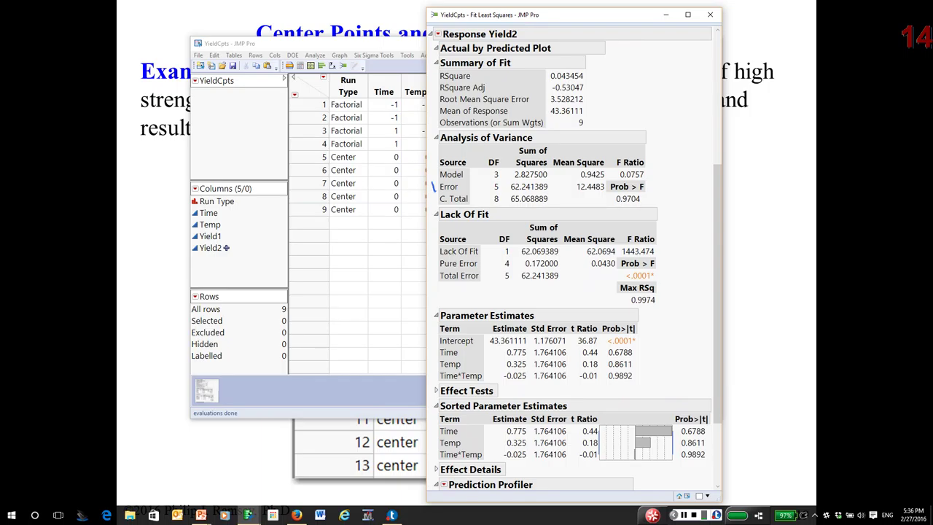
{"action": "mouse_move", "coordinate": [436, 194]}
{"action": "left_mouse_down"}
{"action": "mouse_move", "coordinate": [515, 195]}
{"action": "mouse_move", "coordinate": [555, 178]}
{"action": "mouse_move", "coordinate": [441, 181]}
{"action": "left_mouse_up"}
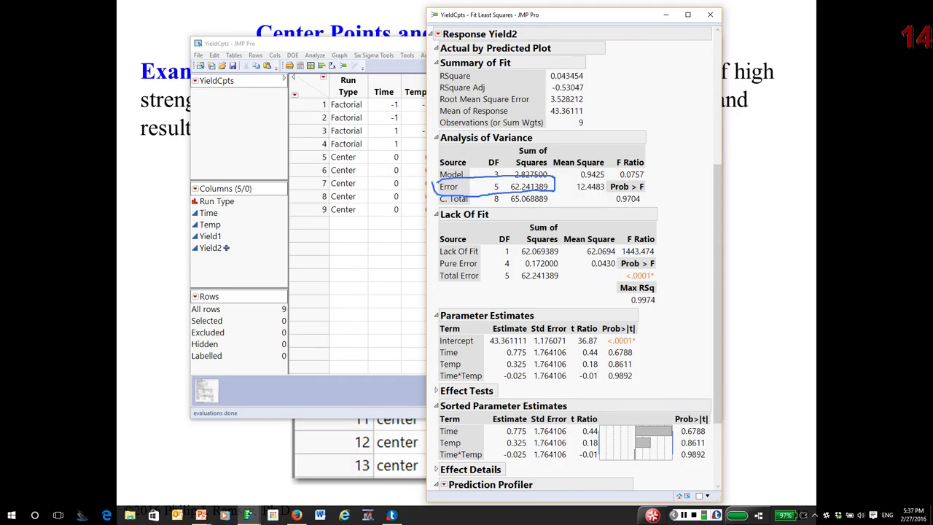
{"action": "right_click", "coordinate": [435, 182]}
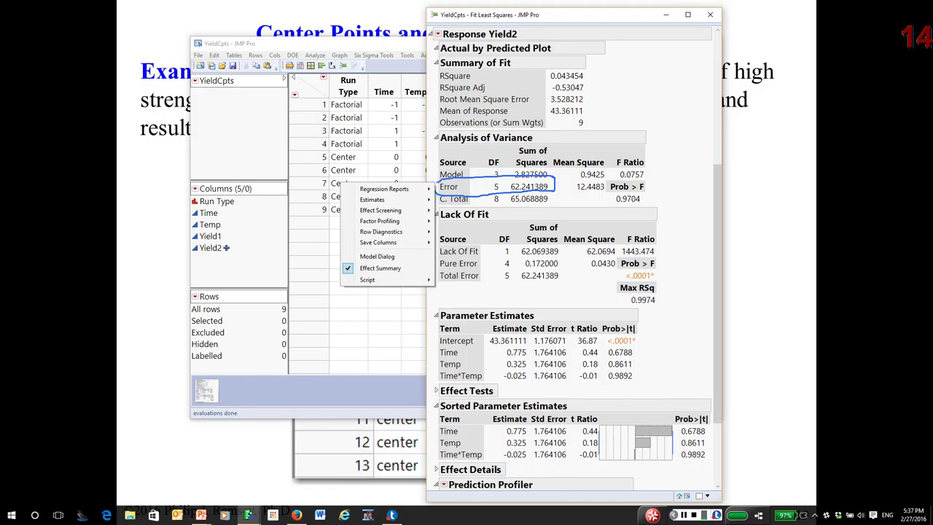
{"action": "key", "text": "Escape"}
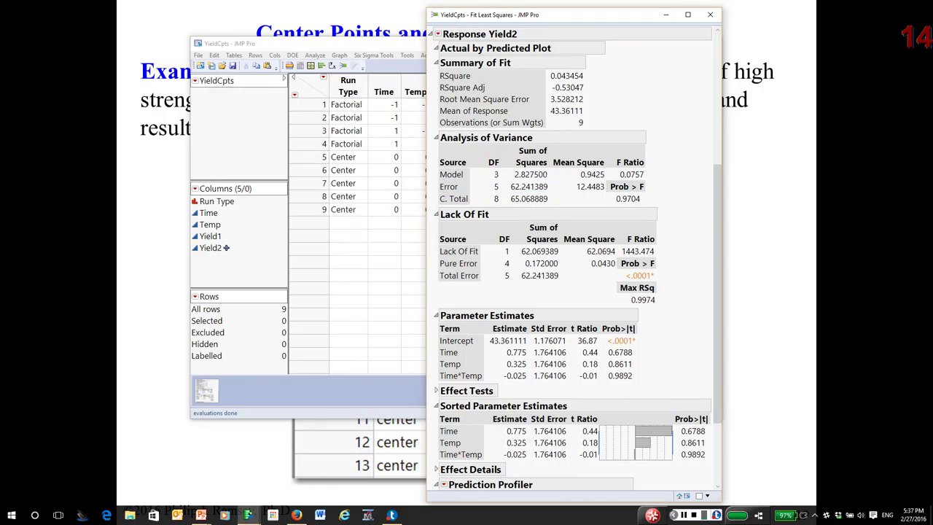
Circle the Pure Error row and mark the lack of fit test in the Lack Of Fit table, clearing each mark.
{"action": "mouse_move", "coordinate": [433, 253]}
{"action": "left_mouse_down"}
{"action": "mouse_move", "coordinate": [442, 271]}
{"action": "mouse_move", "coordinate": [554, 271]}
{"action": "mouse_move", "coordinate": [427, 259]}
{"action": "left_mouse_up"}
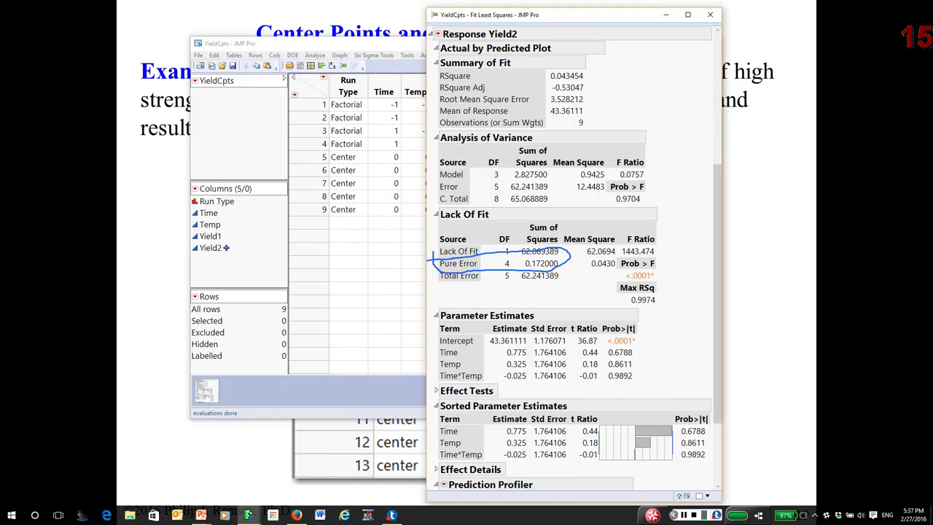
{"action": "key", "text": "Escape"}
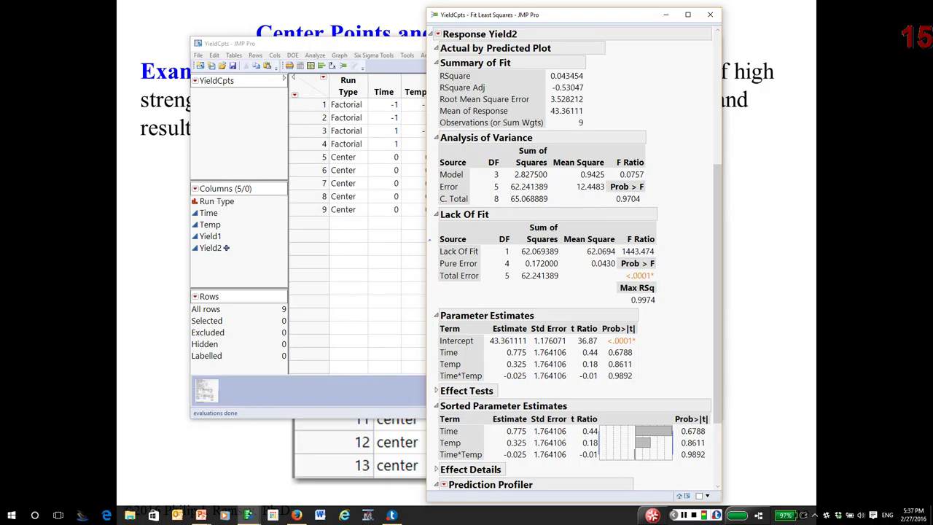
{"action": "mouse_move", "coordinate": [429, 239]}
{"action": "left_mouse_down"}
{"action": "mouse_move", "coordinate": [506, 261]}
{"action": "mouse_move", "coordinate": [540, 240]}
{"action": "mouse_move", "coordinate": [442, 240]}
{"action": "left_mouse_up"}
{"action": "key", "text": "Escape"}
{"action": "mouse_move", "coordinate": [691, 225]}
{"action": "left_mouse_down"}
{"action": "mouse_move", "coordinate": [608, 217]}
{"action": "mouse_move", "coordinate": [699, 225]}
{"action": "mouse_move", "coordinate": [681, 186]}
{"action": "left_mouse_up"}
{"action": "key", "text": "Escape"}
Review the Actual by Predicted Plot and mark the Analysis of Variance table, clearing each mark.
{"action": "scroll", "coordinate": [572, 258], "scroll_direction": "up", "scroll_amount": 3}
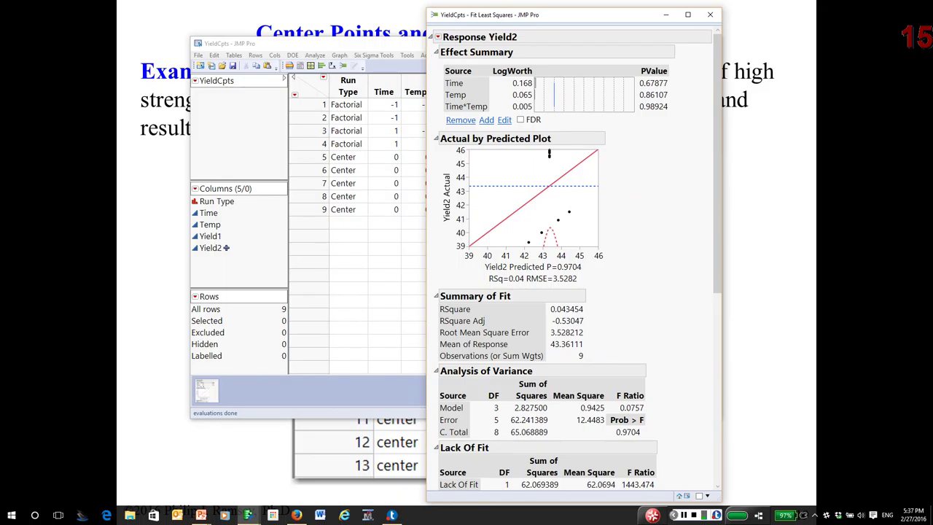
{"action": "scroll", "coordinate": [574, 262], "scroll_direction": "down", "scroll_amount": 3}
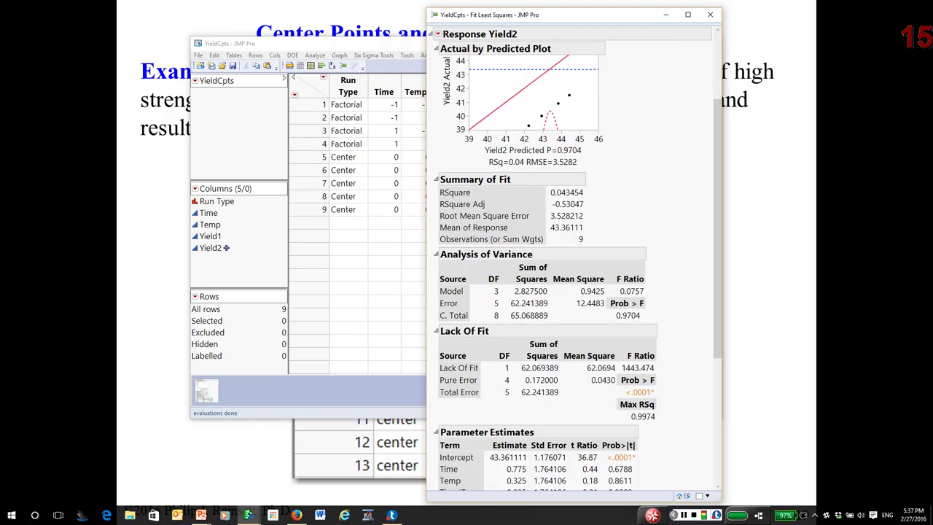
{"action": "mouse_move", "coordinate": [431, 293]}
{"action": "left_mouse_down"}
{"action": "mouse_move", "coordinate": [545, 325]}
{"action": "mouse_move", "coordinate": [563, 318]}
{"action": "mouse_move", "coordinate": [481, 285]}
{"action": "mouse_move", "coordinate": [429, 296]}
{"action": "left_mouse_up"}
{"action": "key", "text": "Escape"}
{"action": "mouse_move", "coordinate": [436, 296]}
{"action": "left_mouse_down"}
{"action": "mouse_move", "coordinate": [435, 305]}
{"action": "mouse_move", "coordinate": [566, 326]}
{"action": "mouse_move", "coordinate": [605, 316]}
{"action": "mouse_move", "coordinate": [467, 294]}
{"action": "mouse_move", "coordinate": [427, 298]}
{"action": "left_mouse_up"}
{"action": "key", "text": "Escape"}
Examine the Parameter Estimates and the Actual by Predicted Plot, and close the Yield2 fit report.
{"action": "scroll", "coordinate": [572, 262], "scroll_direction": "down", "scroll_amount": 5}
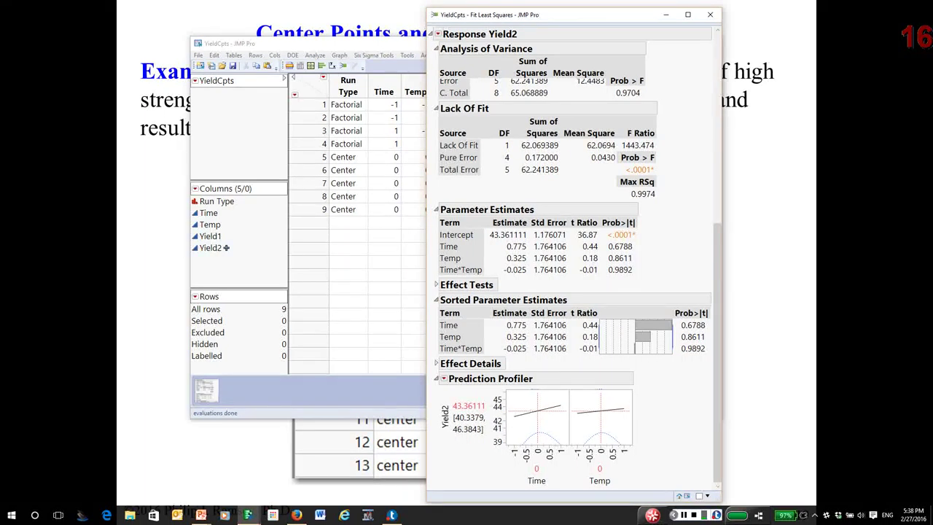
{"action": "left_click_drag", "start_coordinate": [508, 215], "coordinate": [710, 325]}
{"action": "left_click_drag", "start_coordinate": [623, 193], "coordinate": [462, 317]}
{"action": "mouse_move", "coordinate": [574, 24]}
{"action": "left_click_drag", "start_coordinate": [716, 306], "coordinate": [712, 16]}
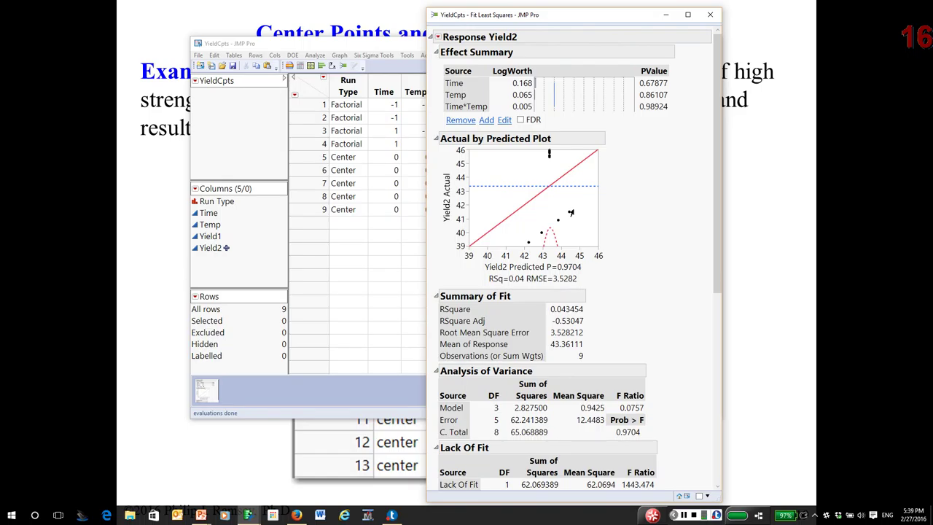
{"action": "left_click", "coordinate": [709, 15]}
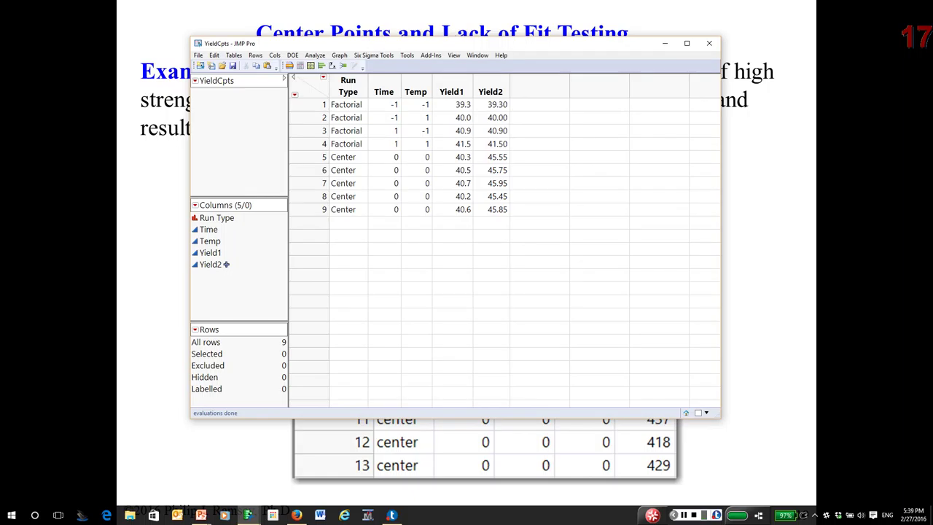
Add two new columns after Yield2 in the YieldCpts table and name the first one TimeSq.
{"action": "double_click", "coordinate": [539, 85]}
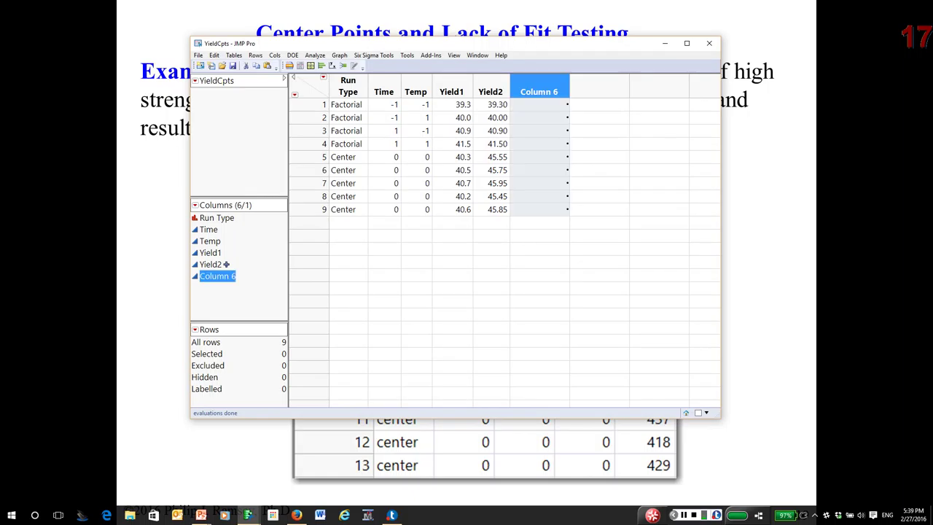
{"action": "double_click", "coordinate": [598, 86]}
{"action": "left_click", "coordinate": [538, 86]}
{"action": "double_click", "coordinate": [539, 85]}
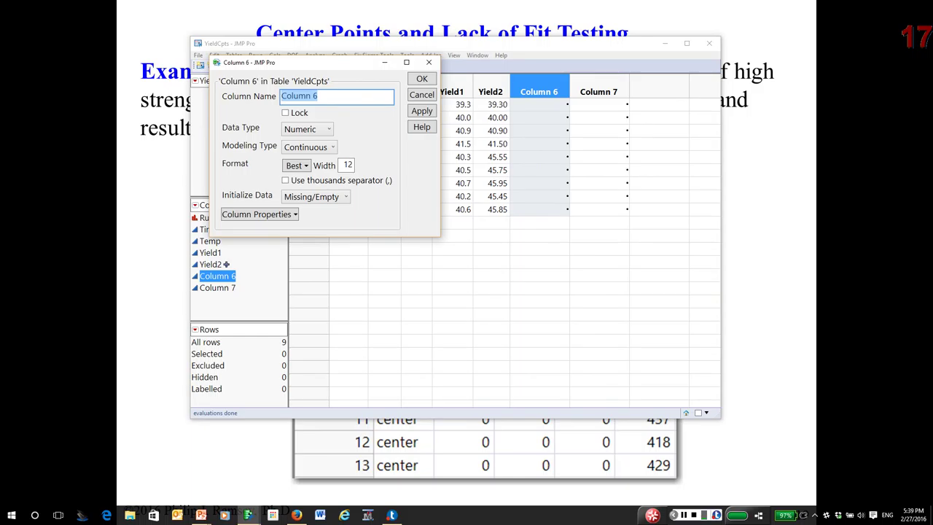
{"action": "type", "text": "TimeSq"}
{"action": "key", "text": "Return"}
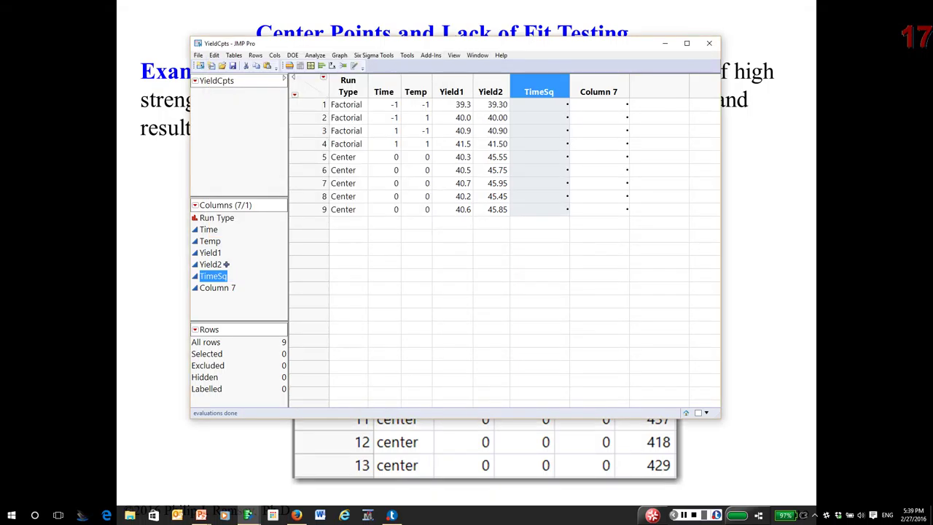
Rename the second new column in the YieldCpts table as TempSq.
{"action": "double_click", "coordinate": [598, 91]}
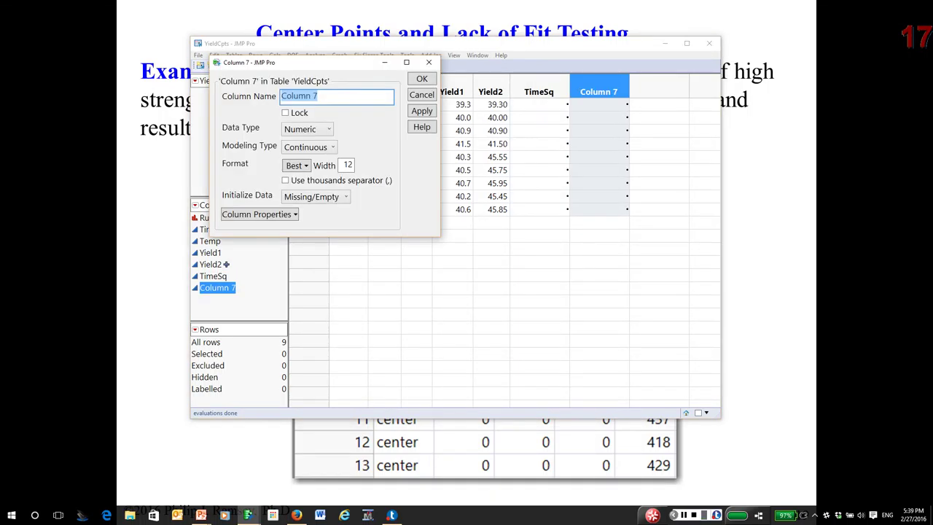
{"action": "type", "text": "Temp"}
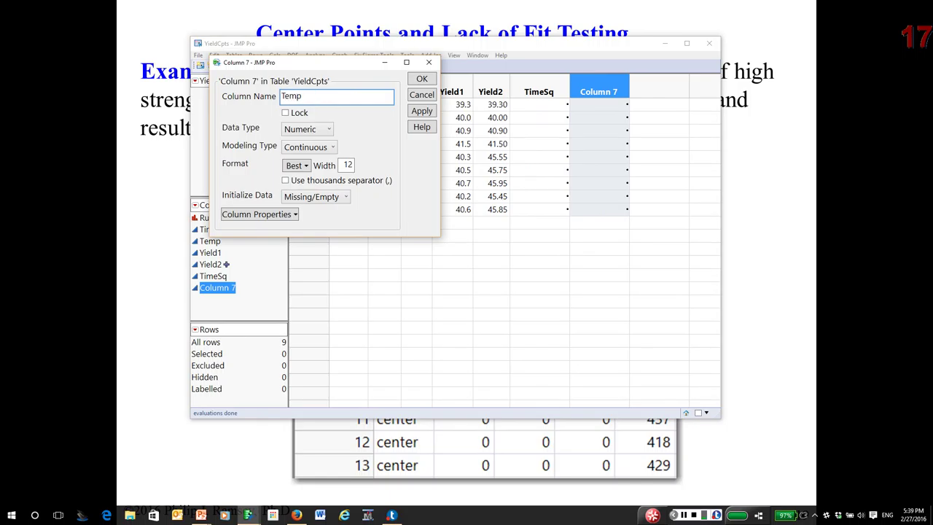
{"action": "type", "text": "Sq"}
{"action": "key", "text": "Return"}
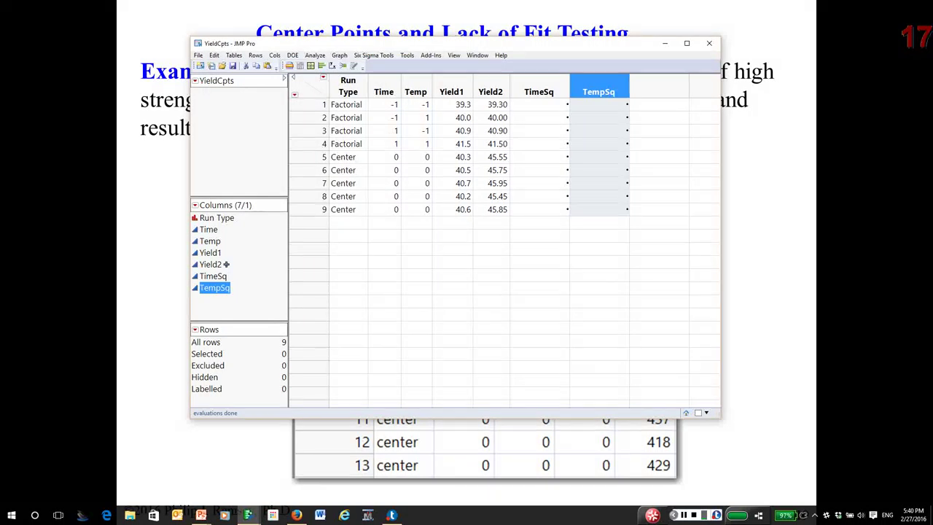
Define the TimeSq column with a formula that multiplies Time by Time.
{"action": "right_click", "coordinate": [527, 85]}
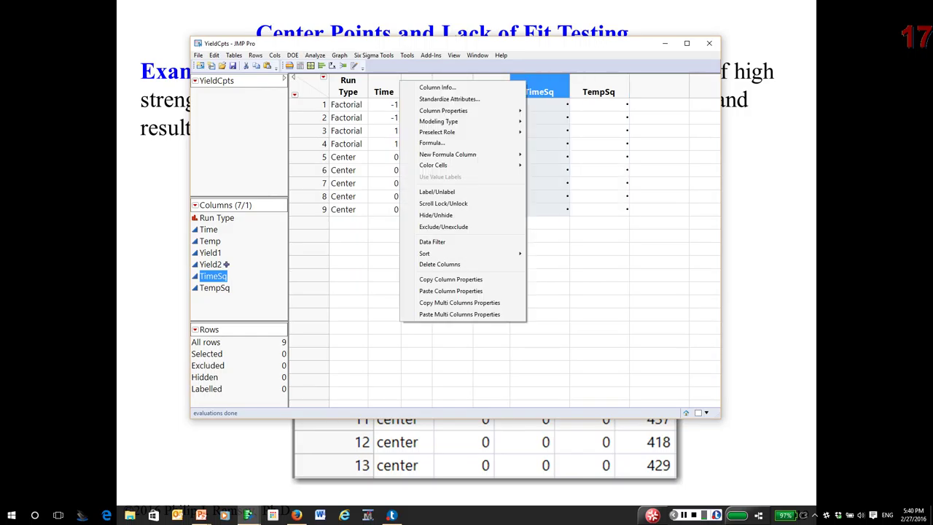
{"action": "left_click", "coordinate": [431, 143]}
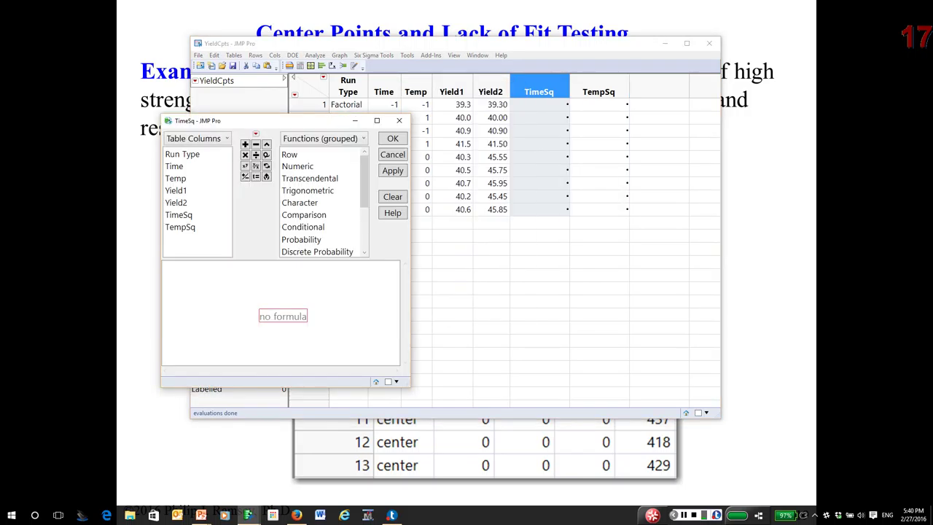
{"action": "left_click", "coordinate": [174, 166]}
{"action": "left_click", "coordinate": [245, 154]}
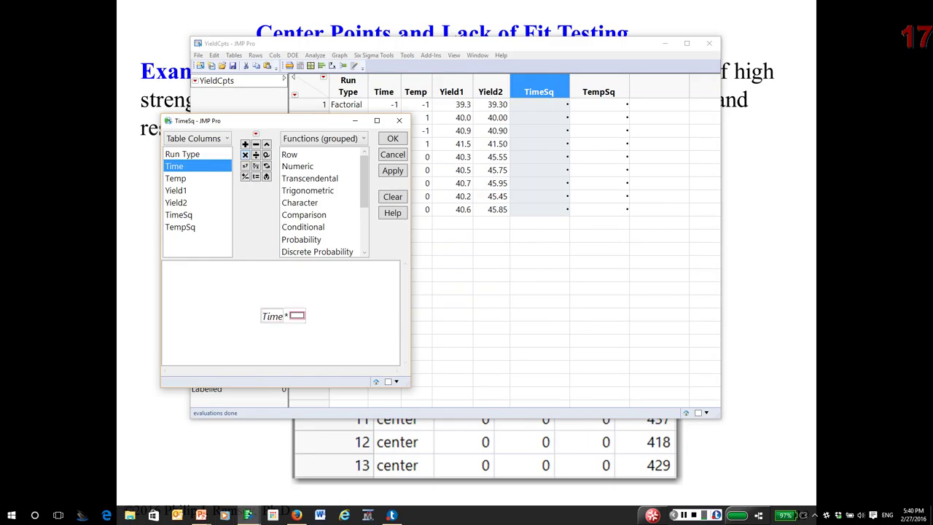
{"action": "left_click", "coordinate": [174, 166]}
{"action": "left_click", "coordinate": [392, 138]}
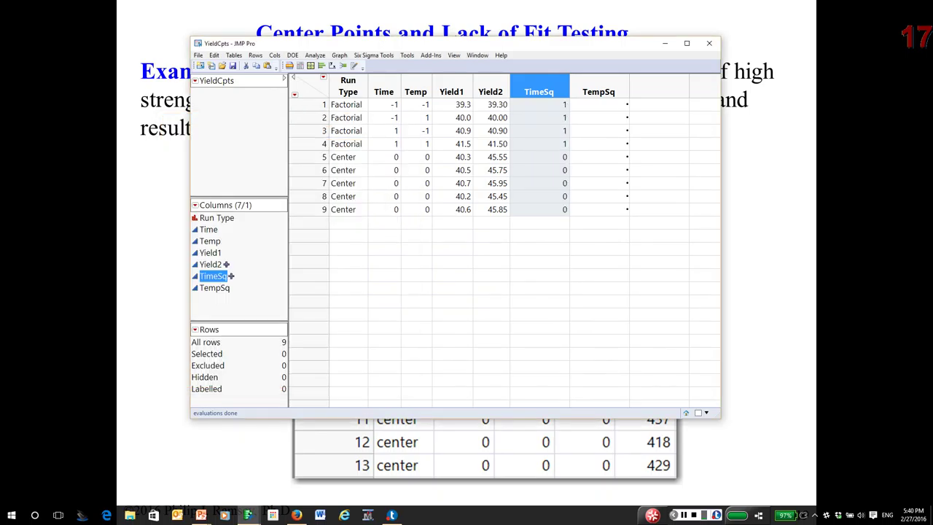
Define the TempSq column with a formula that multiplies Temp by Temp.
{"action": "left_click", "coordinate": [599, 86]}
{"action": "right_click", "coordinate": [583, 91]}
{"action": "left_click", "coordinate": [490, 151]}
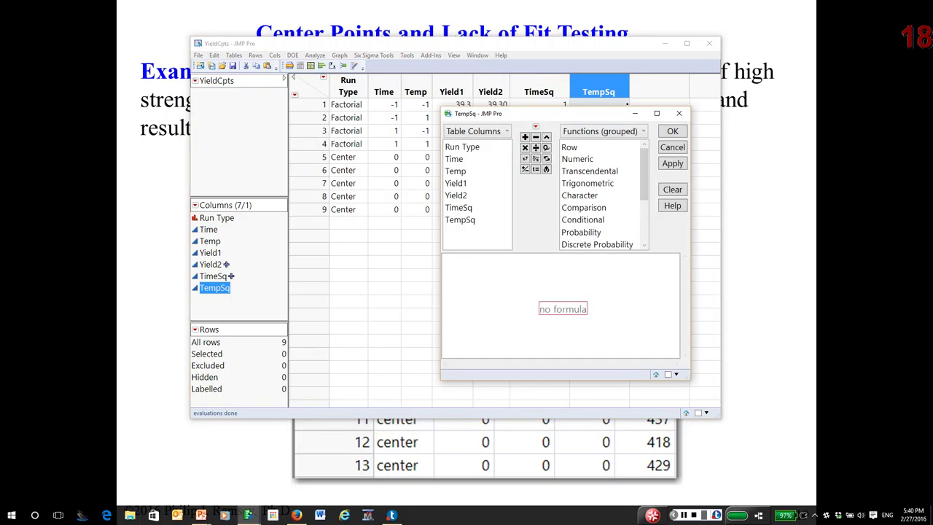
{"action": "left_click", "coordinate": [455, 171]}
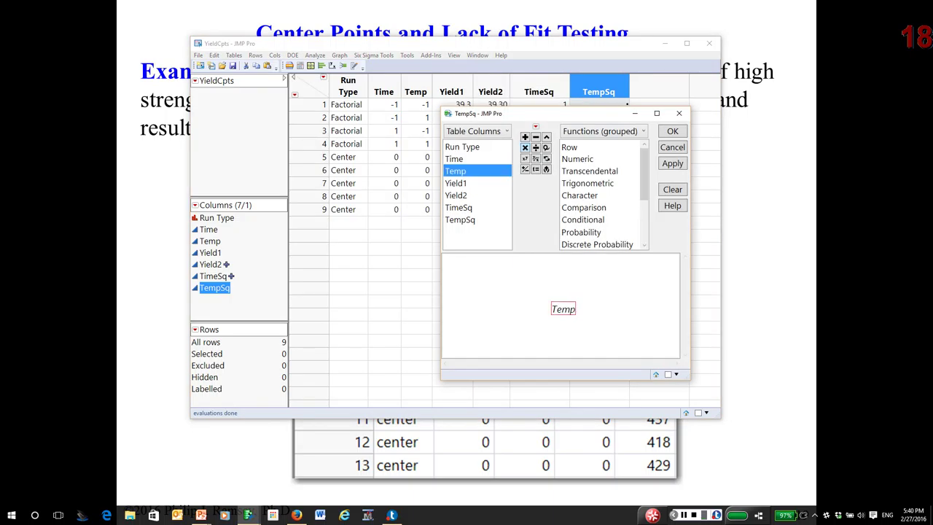
{"action": "left_click", "coordinate": [525, 147]}
{"action": "left_click", "coordinate": [455, 170]}
{"action": "left_click", "coordinate": [671, 130]}
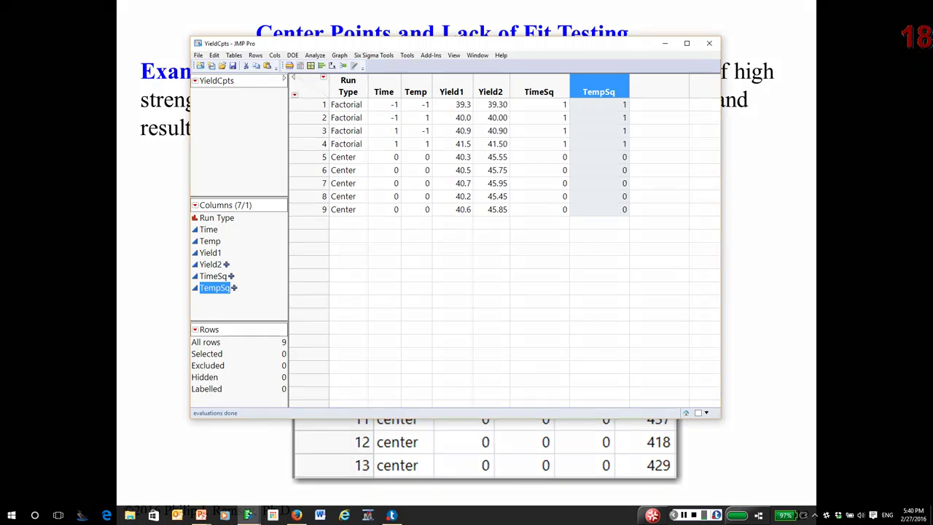
Select the TimeSq and TempSq columns together to compare their values.
{"action": "key", "text": "Escape"}
{"action": "left_click_drag", "start_coordinate": [538, 86], "coordinate": [598, 86]}
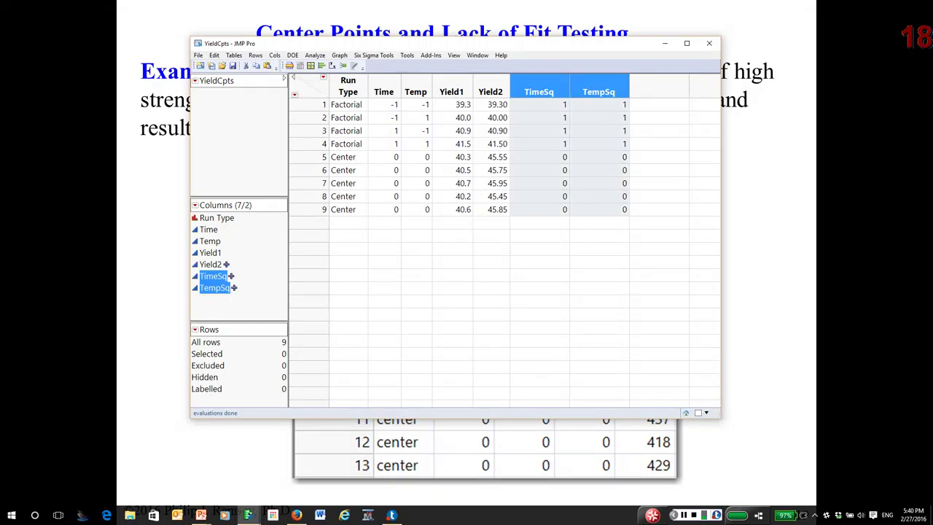